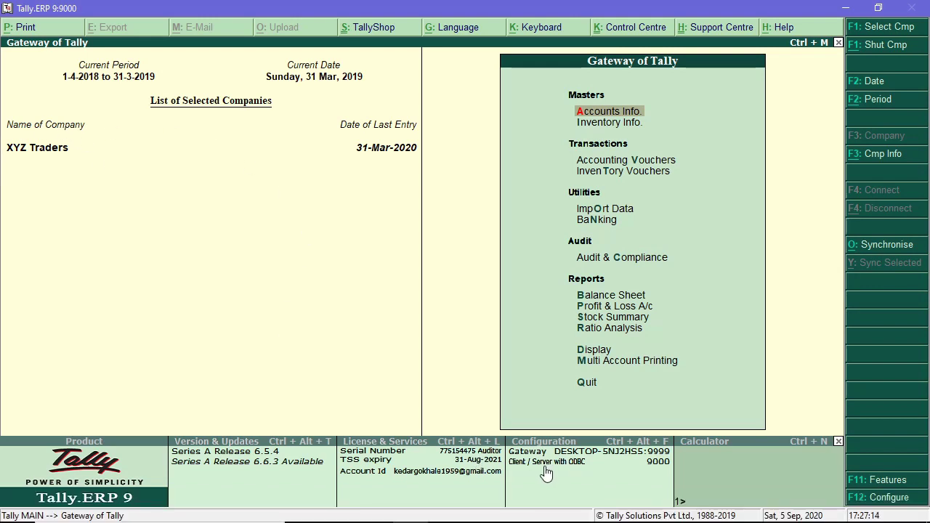
Check the ODBC client/server setting and port on the Tally configuration screen.
{"action": "left_click", "coordinate": [570, 469]}
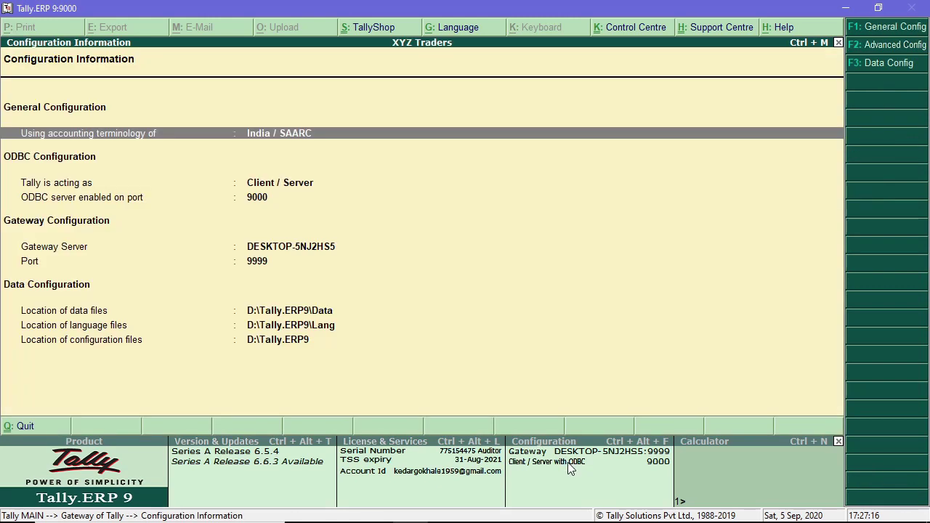
{"action": "left_click", "coordinate": [270, 186]}
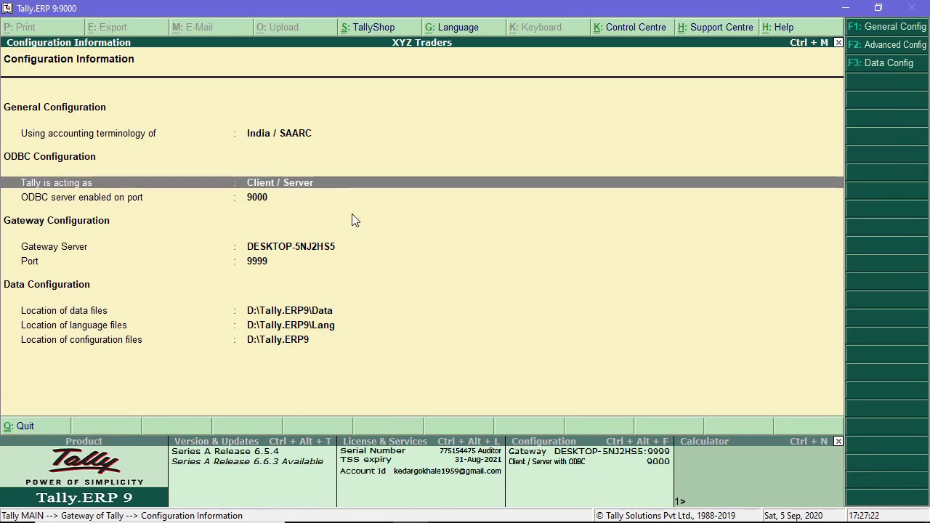
{"action": "key", "text": "Escape"}
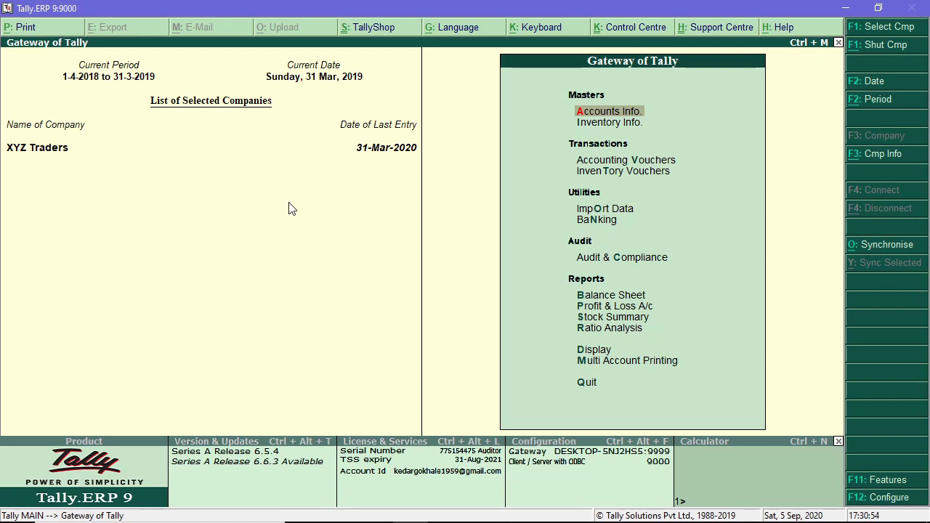
Search Google in Chrome for the author's GitHub profile.
{"action": "key", "text": "alt+Tab"}
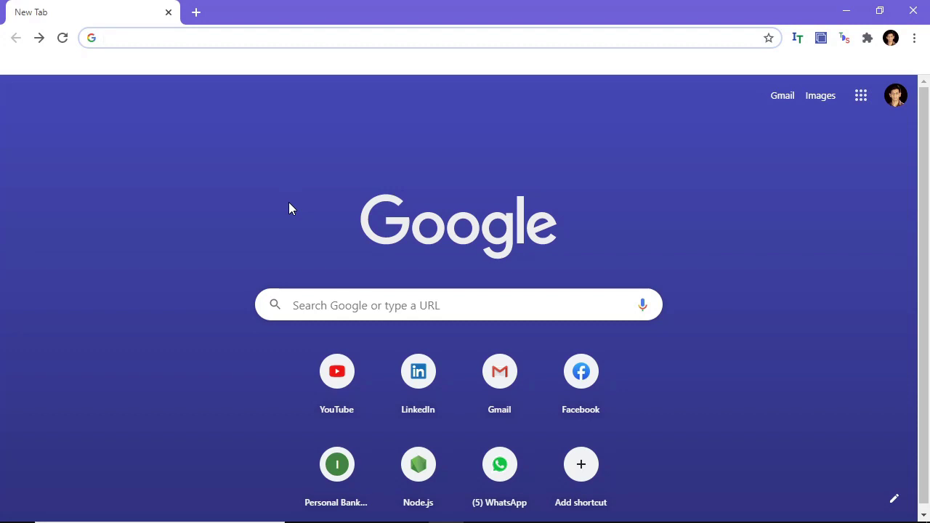
{"action": "type", "text": "github dha"}
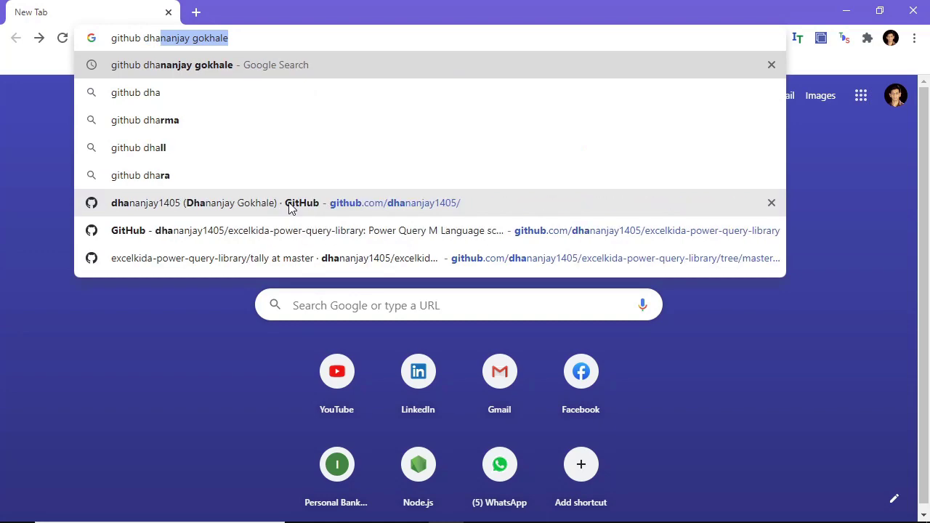
{"action": "key", "text": "Return"}
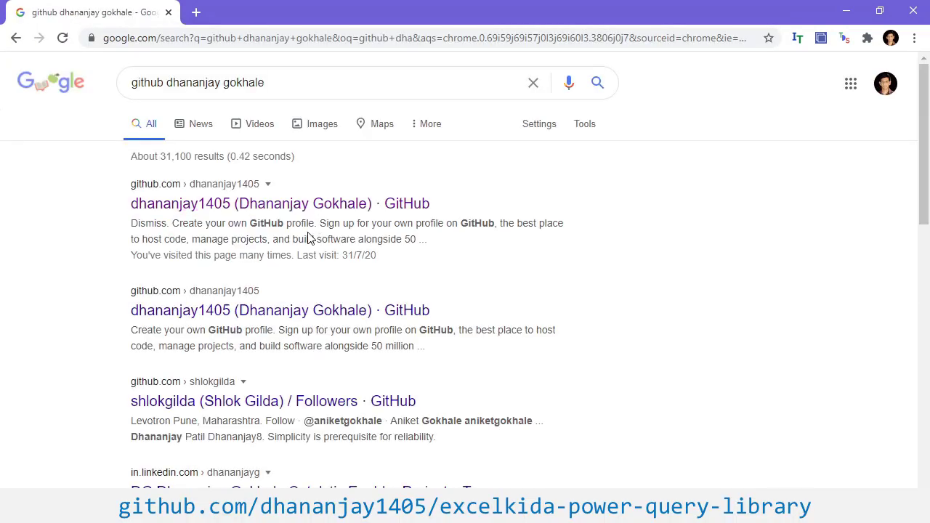
Open ledger-vouchers.pq in the tally folder of the excelkida-power-query-library GitHub repo.
{"action": "left_click", "coordinate": [248, 211]}
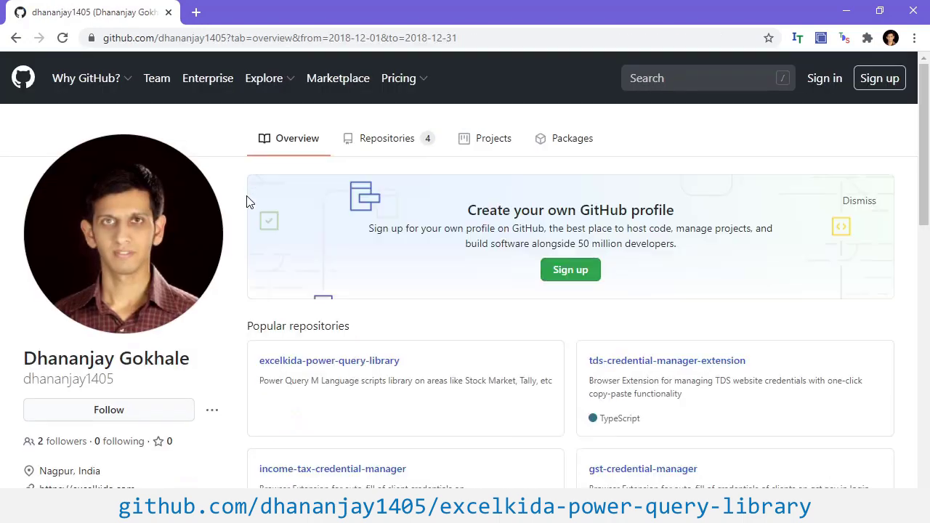
{"action": "scroll", "coordinate": [380, 297], "scroll_direction": "down", "scroll_amount": 1}
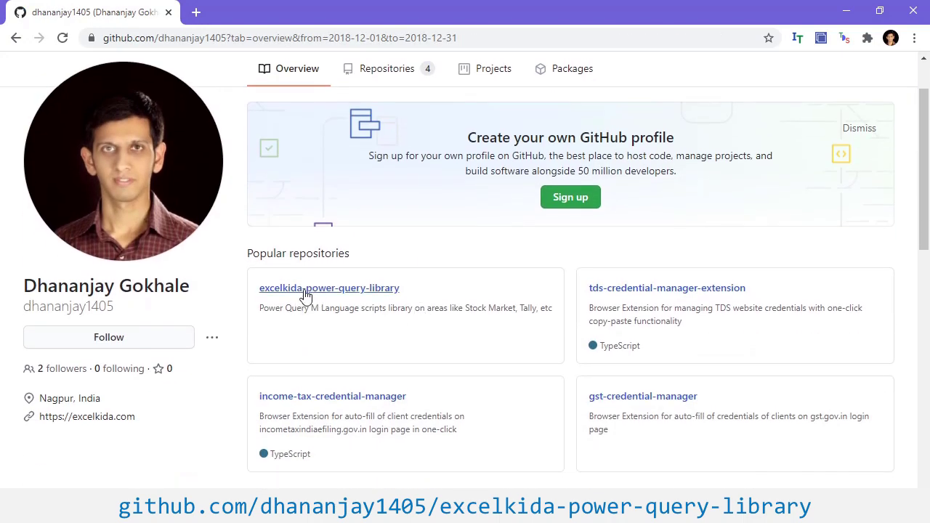
{"action": "left_click", "coordinate": [325, 295]}
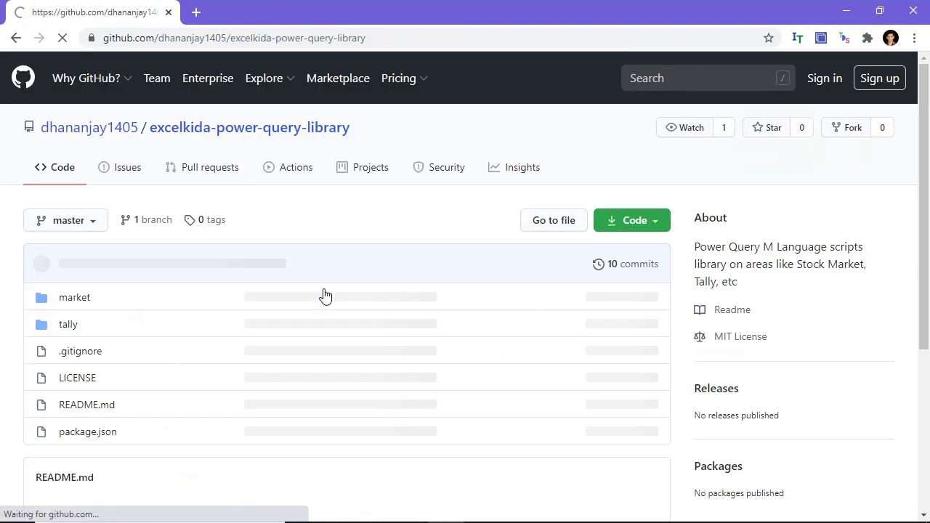
{"action": "scroll", "coordinate": [272, 283], "scroll_direction": "down", "scroll_amount": 2}
{"action": "scroll", "coordinate": [272, 283], "scroll_direction": "down", "scroll_amount": 1}
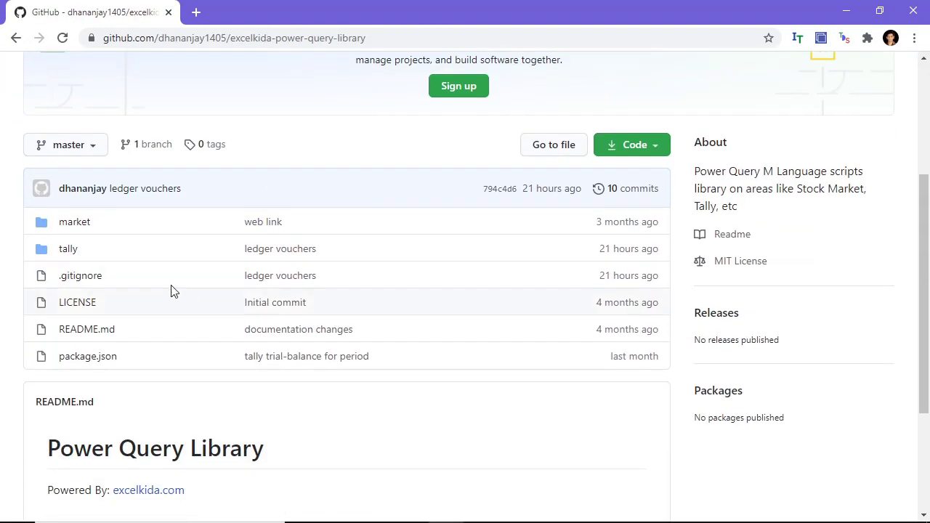
{"action": "left_click", "coordinate": [74, 251]}
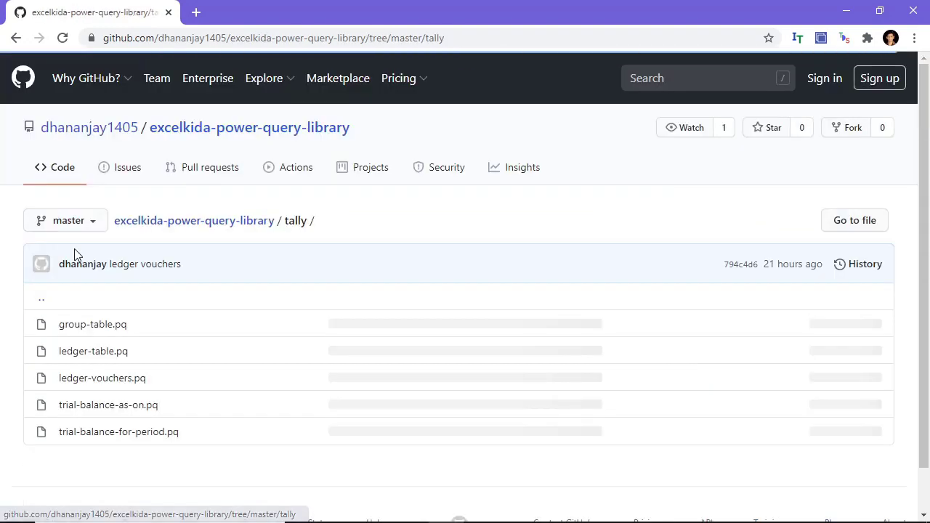
{"action": "scroll", "coordinate": [250, 287], "scroll_direction": "down", "scroll_amount": 1}
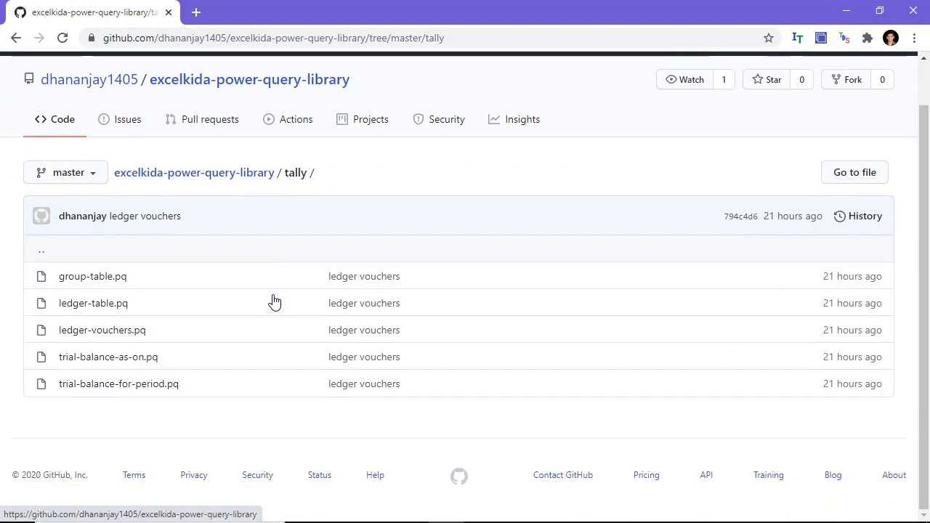
{"action": "left_click", "coordinate": [107, 336]}
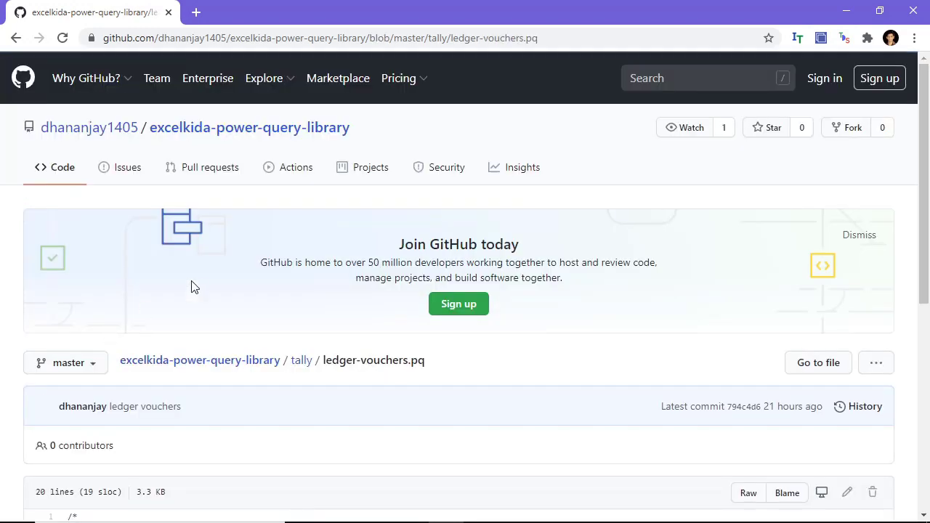
Copy the entire raw ledger-vouchers.pq script text.
{"action": "scroll", "coordinate": [246, 250], "scroll_direction": "down", "scroll_amount": 4}
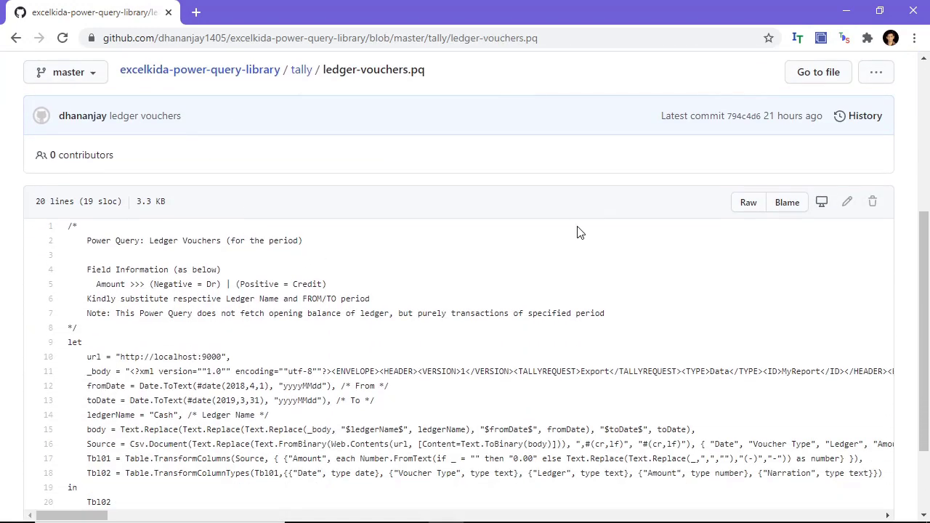
{"action": "left_click", "coordinate": [748, 203]}
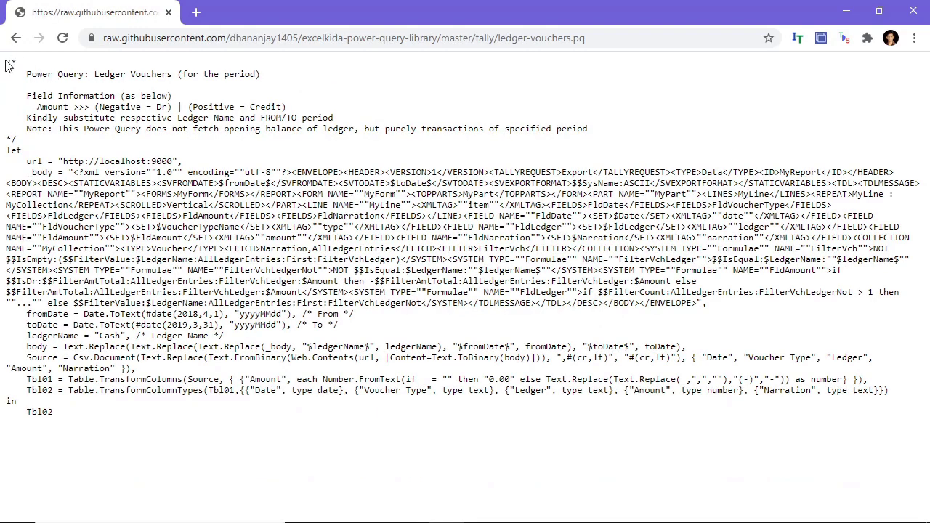
{"action": "left_click_drag", "start_coordinate": [10, 61], "coordinate": [149, 423]}
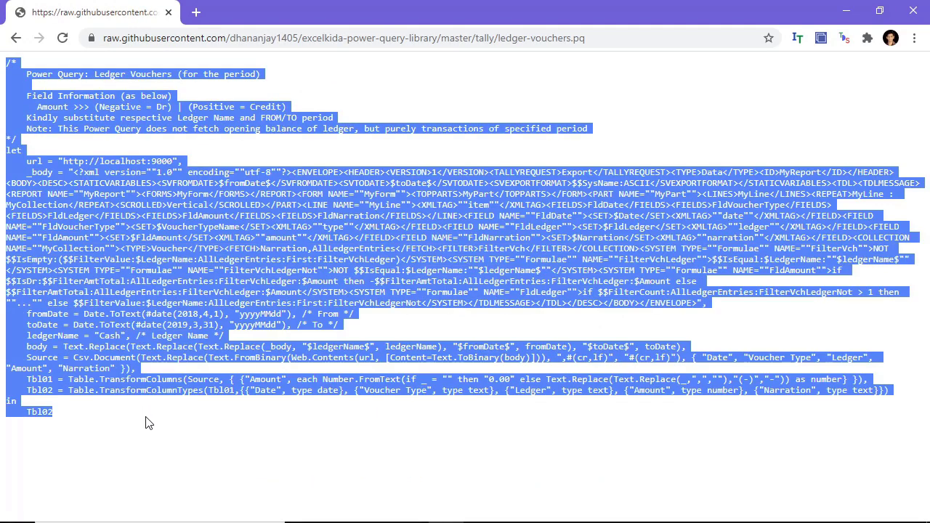
{"action": "right_click", "coordinate": [117, 215]}
{"action": "left_click", "coordinate": [130, 228]}
{"action": "left_click", "coordinate": [183, 514]}
Launch Excel and start the Power Query Editor from Data > Get Data.
{"action": "type", "text": "excel"}
{"action": "key", "text": "Return"}
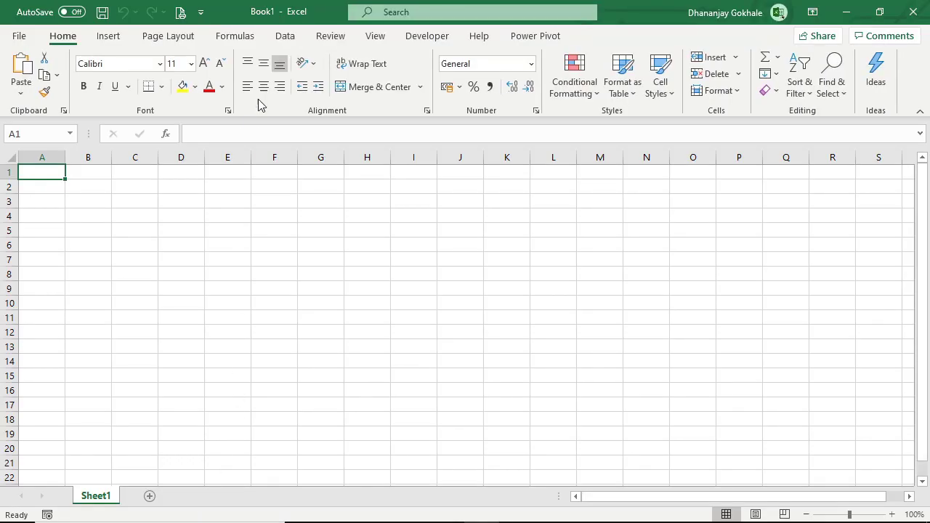
{"action": "left_click", "coordinate": [284, 38]}
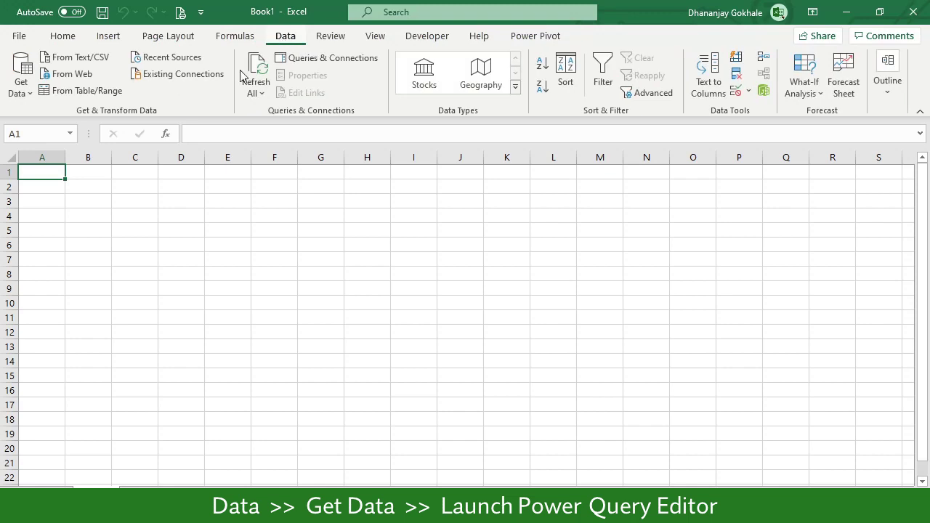
{"action": "left_click", "coordinate": [17, 96]}
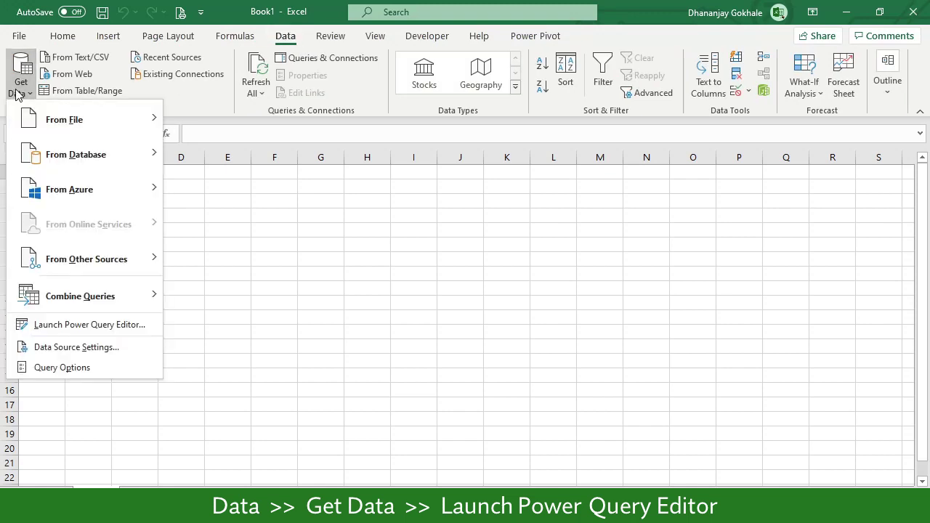
{"action": "left_click", "coordinate": [87, 327]}
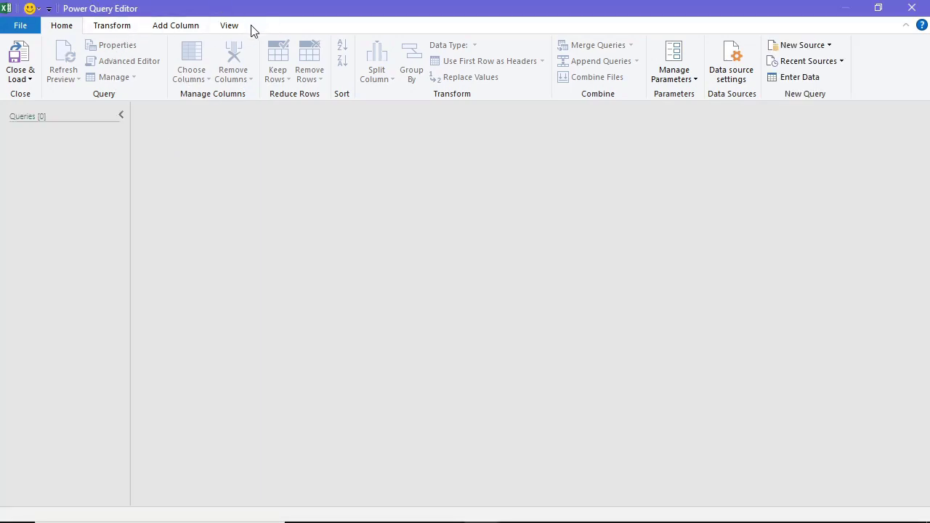
Create a blank query from New Source > Other Sources and name it Ledger.
{"action": "left_click", "coordinate": [800, 46]}
{"action": "left_click", "coordinate": [801, 94]}
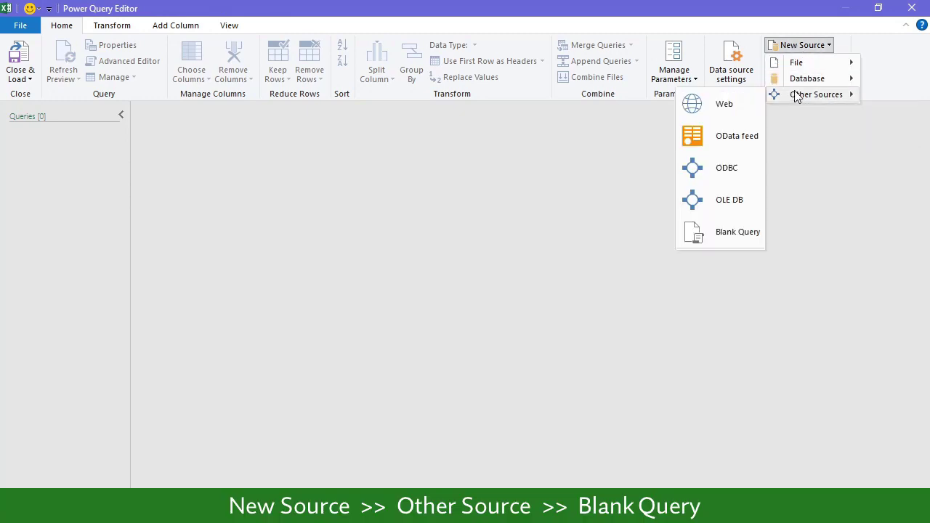
{"action": "left_click", "coordinate": [730, 232]}
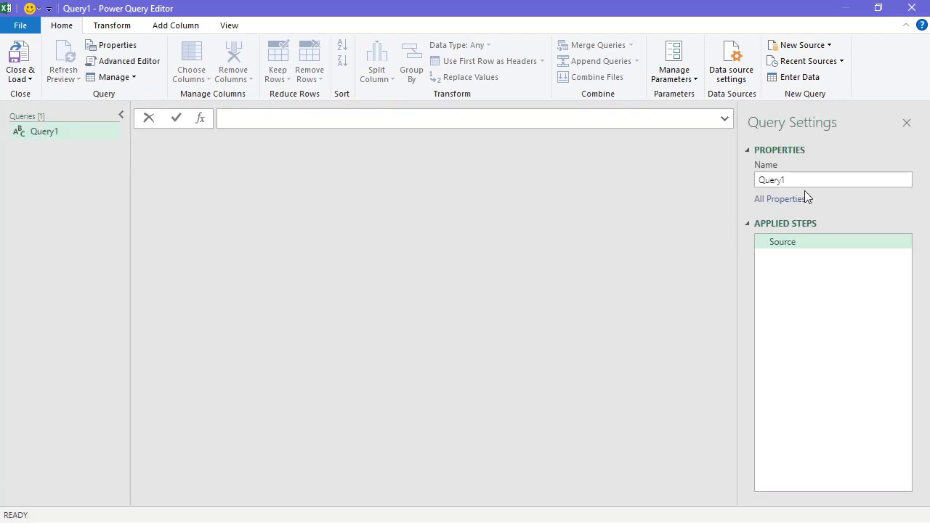
{"action": "double_click", "coordinate": [805, 181]}
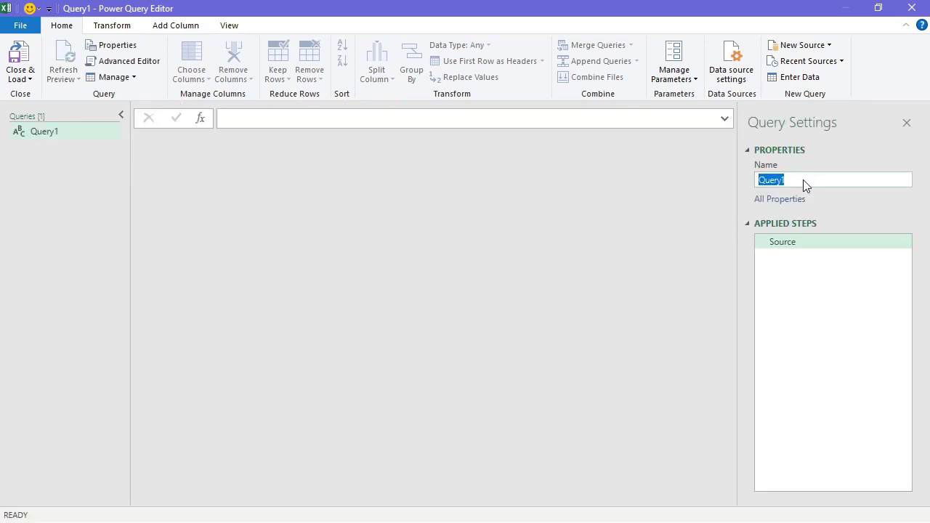
{"action": "type", "text": "Le"}
{"action": "type", "text": "g"}
{"action": "key", "text": "BackSpace"}
{"action": "key", "text": "BackSpace"}
{"action": "key", "text": "BackSpace"}
{"action": "type", "text": "dger"}
{"action": "key", "text": "Return"}
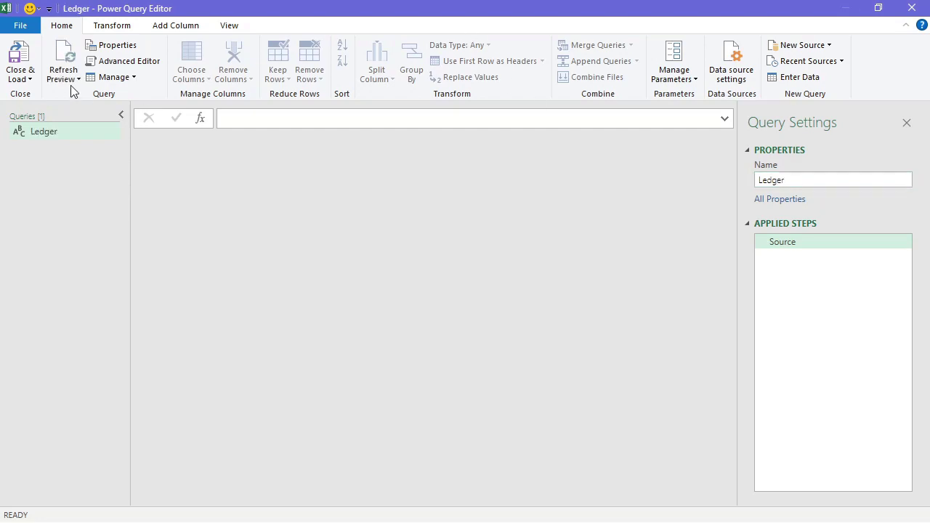
Paste the ledger-vouchers script into Ledger's Advanced Editor and confirm ledgerName is "Cash".
{"action": "left_click", "coordinate": [115, 63]}
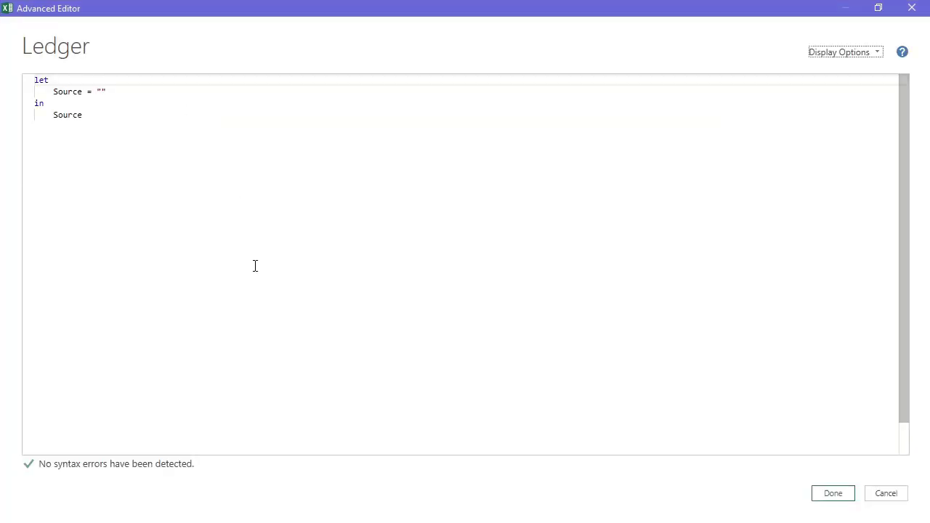
{"action": "left_click_drag", "start_coordinate": [255, 264], "coordinate": [2, 6]}
{"action": "key", "text": "ctrl+v"}
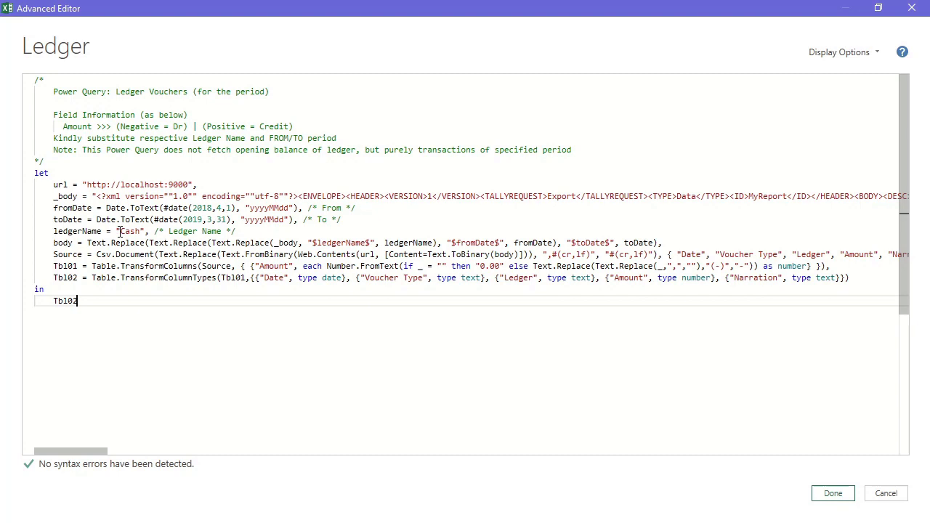
{"action": "left_click_drag", "start_coordinate": [120, 231], "coordinate": [137, 231]}
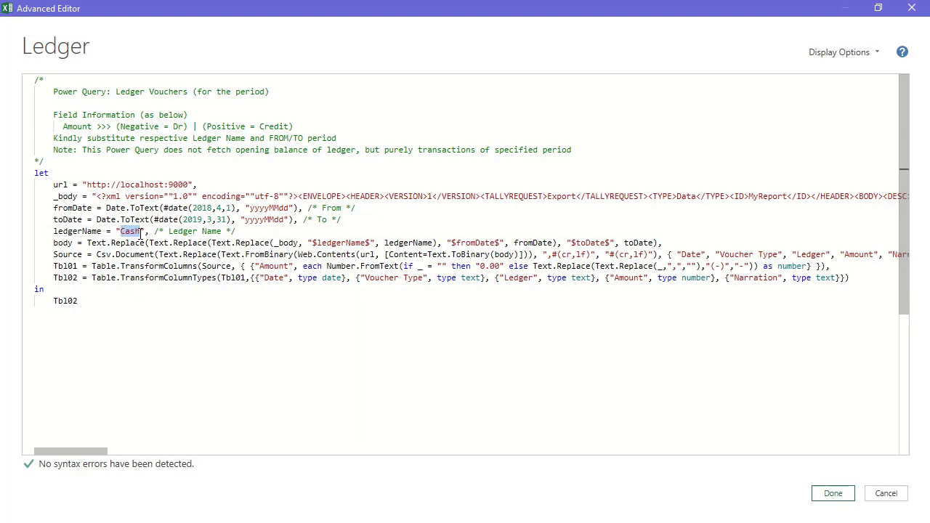
{"action": "left_click", "coordinate": [155, 231]}
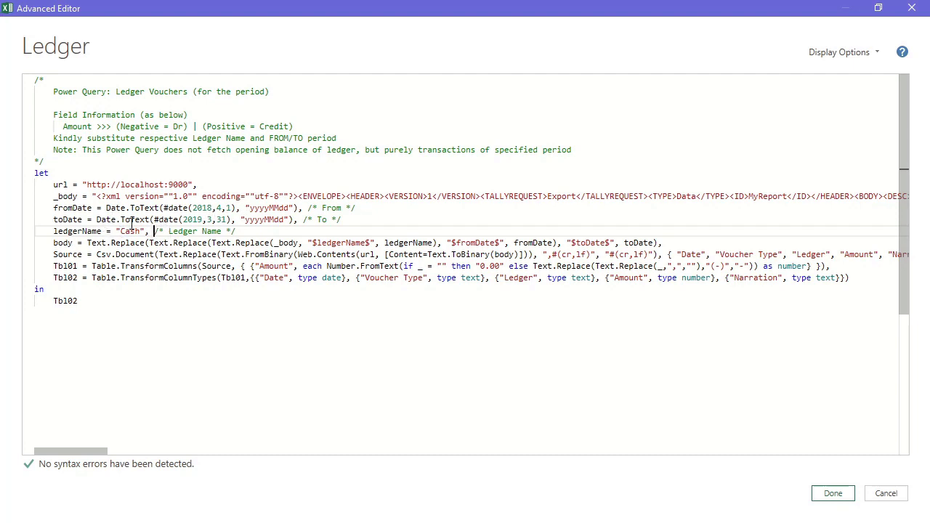
{"action": "left_click_drag", "start_coordinate": [121, 231], "coordinate": [136, 231]}
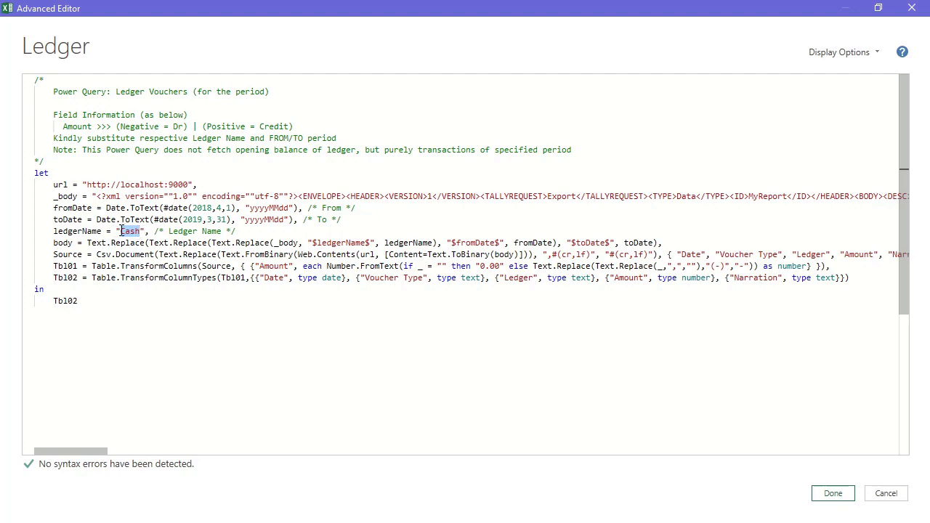
{"action": "left_click", "coordinate": [120, 231]}
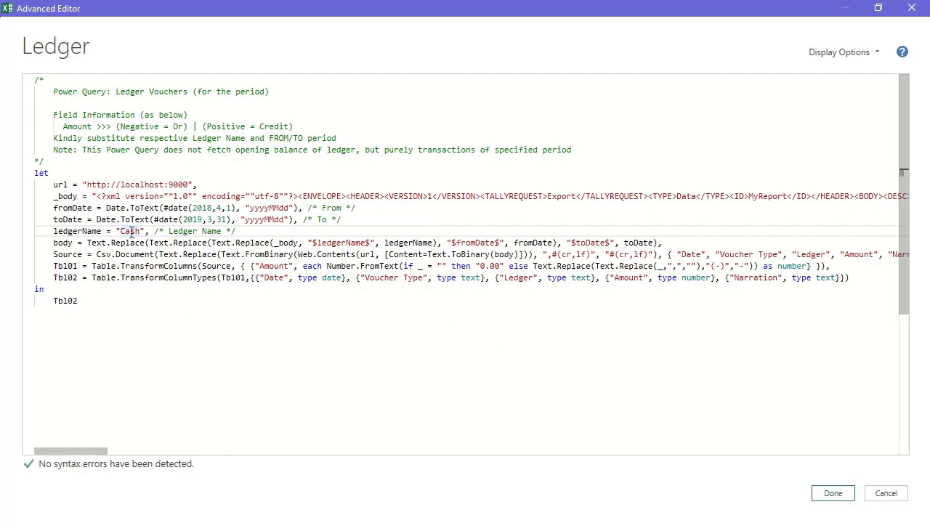
Save the Ledger code and refresh the Cash transactions preview.
{"action": "left_click", "coordinate": [832, 493]}
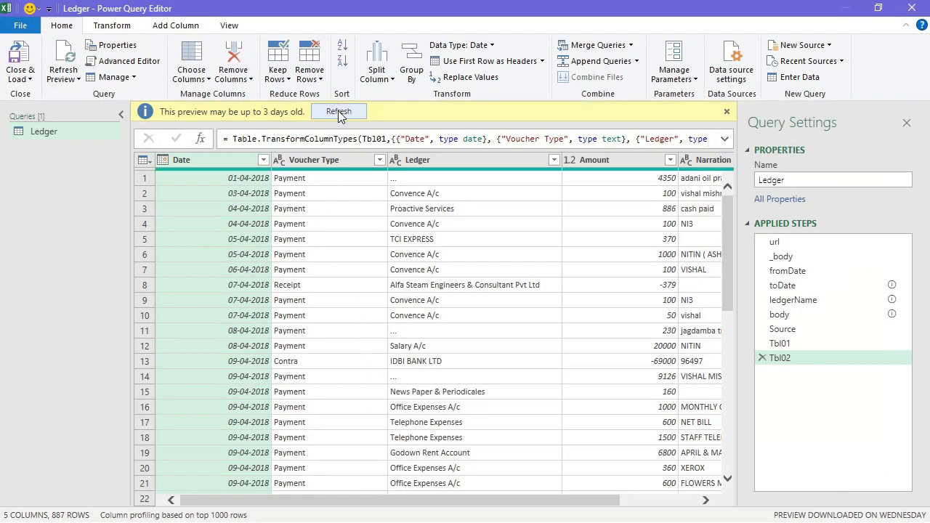
{"action": "left_click", "coordinate": [339, 113]}
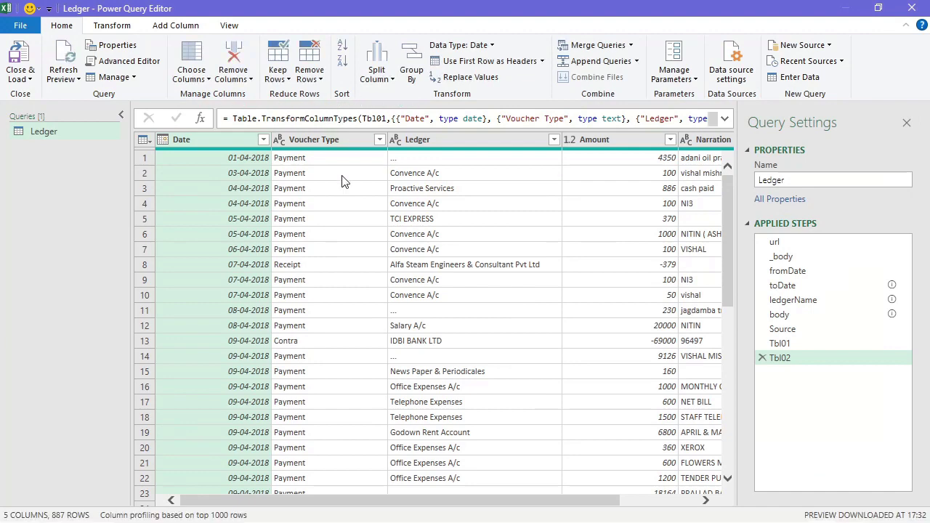
{"action": "scroll", "coordinate": [351, 195], "scroll_direction": "down", "scroll_amount": 4}
{"action": "scroll", "coordinate": [366, 433], "scroll_direction": "up", "scroll_amount": 4}
{"action": "left_click_drag", "start_coordinate": [375, 501], "coordinate": [473, 509]}
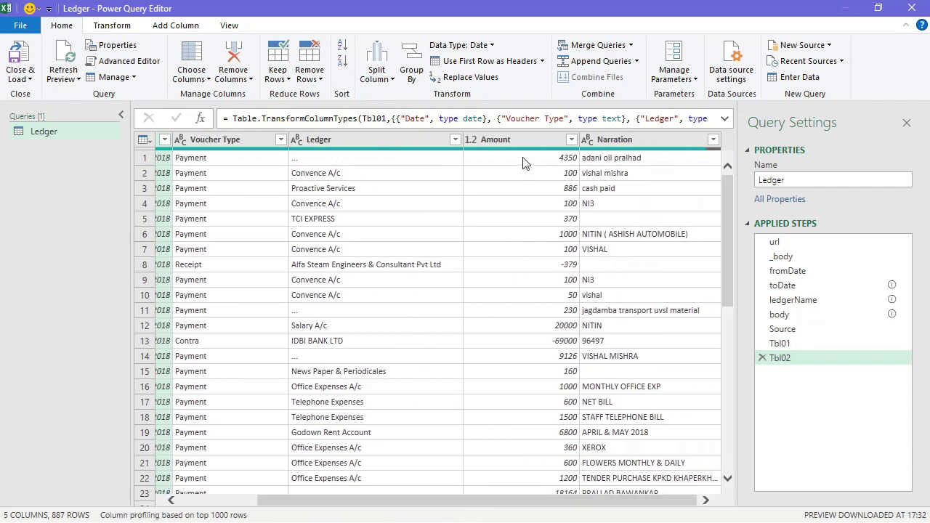
{"action": "scroll", "coordinate": [526, 162], "scroll_direction": "down", "scroll_amount": 3}
{"action": "scroll", "coordinate": [530, 176], "scroll_direction": "up", "scroll_amount": 3}
Load the Ledger query to a new sheet as an 887-row table.
{"action": "scroll", "coordinate": [532, 168], "scroll_direction": "down", "scroll_amount": 8}
{"action": "scroll", "coordinate": [535, 189], "scroll_direction": "down", "scroll_amount": 1}
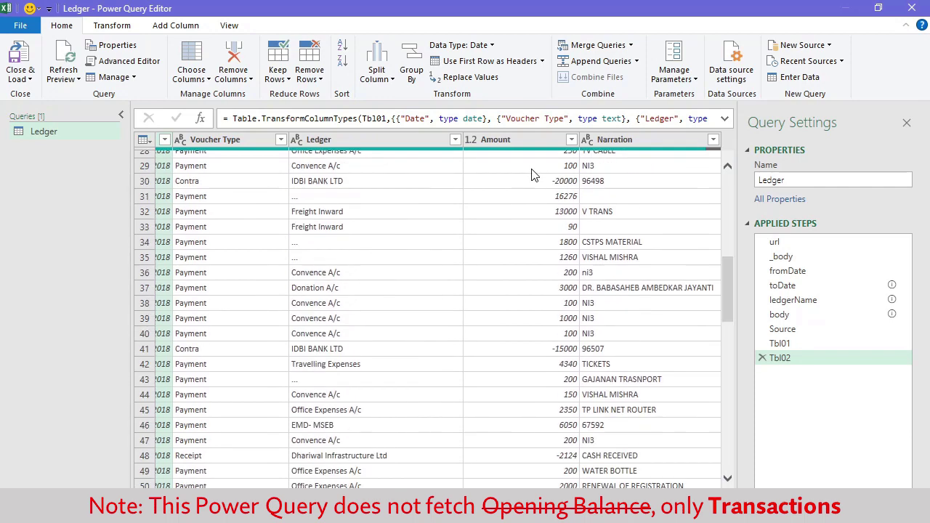
{"action": "scroll", "coordinate": [537, 200], "scroll_direction": "down", "scroll_amount": 10}
{"action": "scroll", "coordinate": [537, 200], "scroll_direction": "up", "scroll_amount": 4}
{"action": "scroll", "coordinate": [538, 200], "scroll_direction": "up", "scroll_amount": 10}
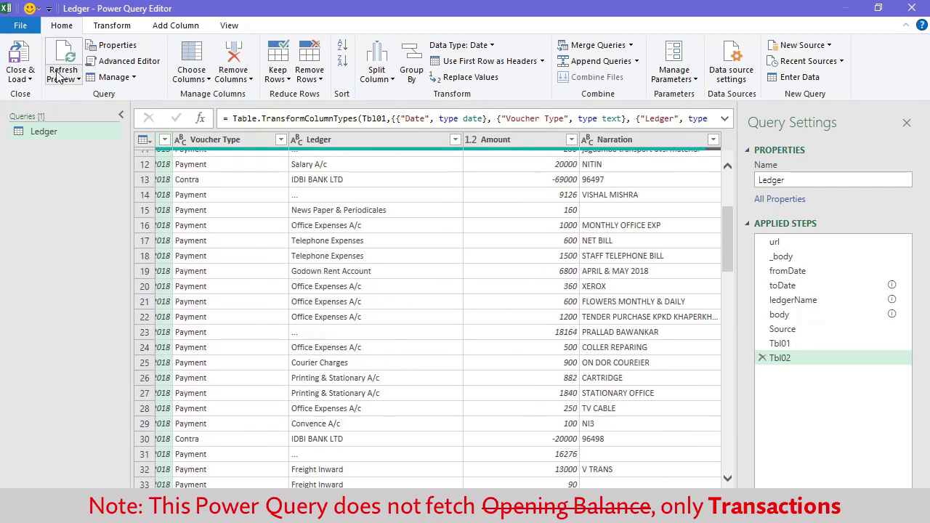
{"action": "left_click", "coordinate": [22, 61]}
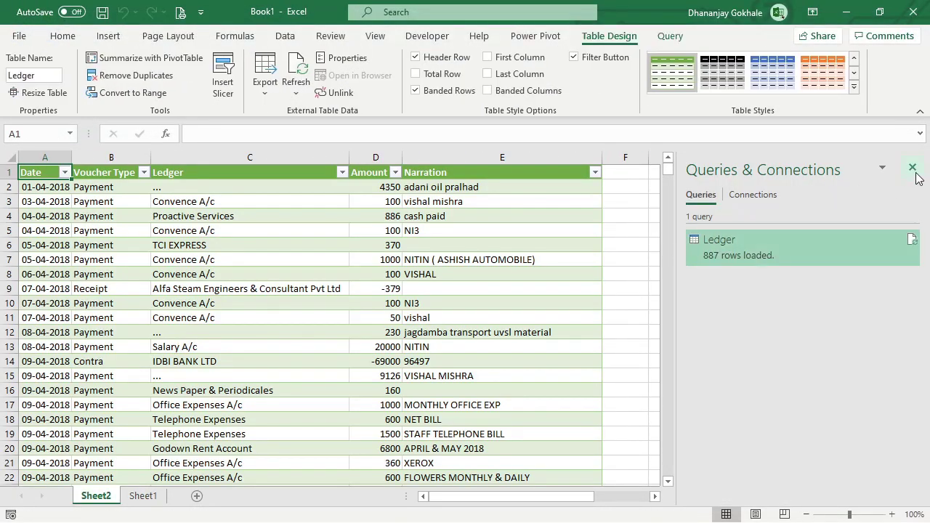
{"action": "left_click", "coordinate": [912, 169]}
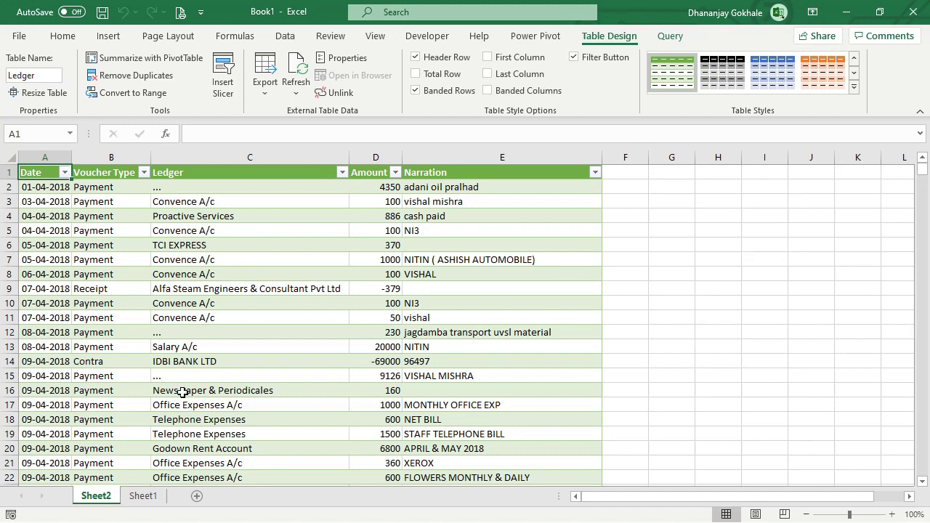
Rename Sheet2 to Cash and review the Ledger table's Amount values.
{"action": "double_click", "coordinate": [95, 496]}
{"action": "type", "text": "Cash"}
{"action": "key", "text": "Return"}
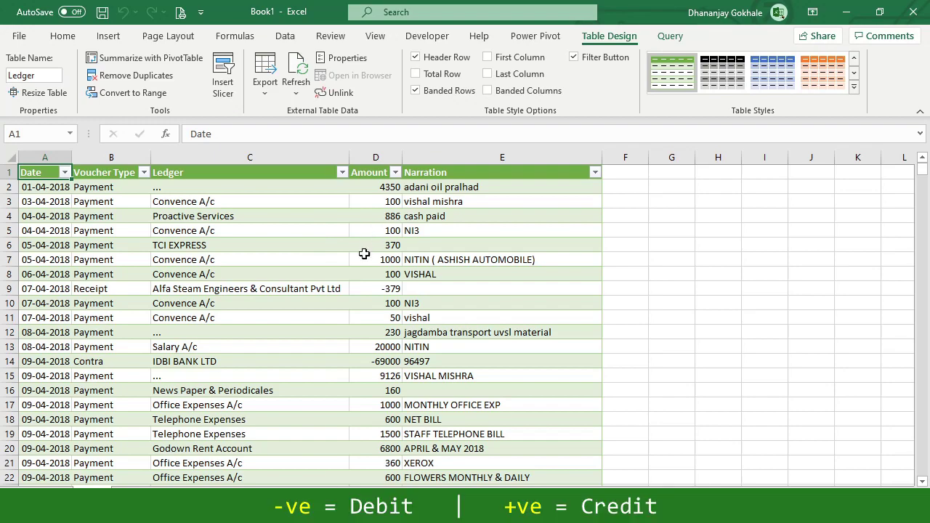
{"action": "scroll", "coordinate": [379, 242], "scroll_direction": "down", "scroll_amount": 3}
{"action": "scroll", "coordinate": [379, 242], "scroll_direction": "down", "scroll_amount": 4}
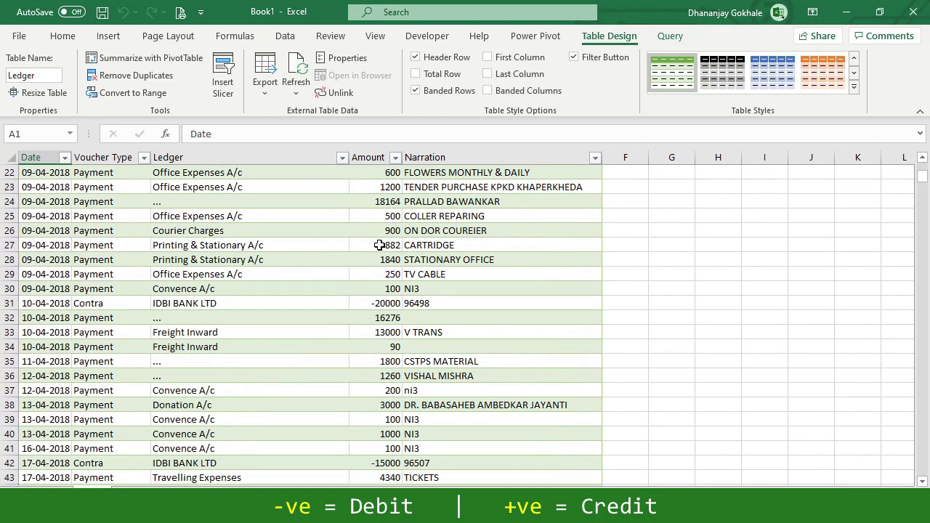
{"action": "scroll", "coordinate": [379, 242], "scroll_direction": "up", "scroll_amount": 2}
{"action": "scroll", "coordinate": [379, 244], "scroll_direction": "up", "scroll_amount": 5}
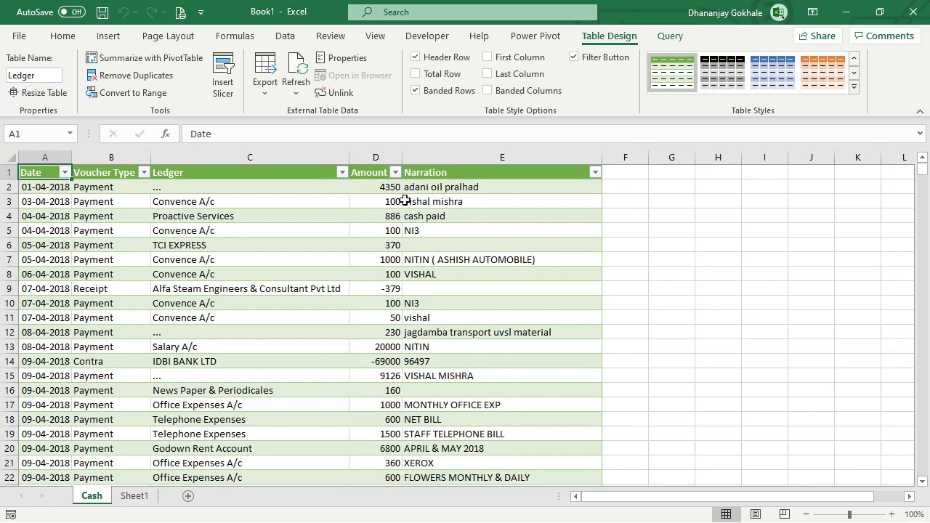
{"action": "scroll", "coordinate": [367, 215], "scroll_direction": "down", "scroll_amount": 1}
{"action": "scroll", "coordinate": [367, 215], "scroll_direction": "up", "scroll_amount": 1}
Open the Ledger query for editing from Queries & Connections.
{"action": "left_click", "coordinate": [247, 204]}
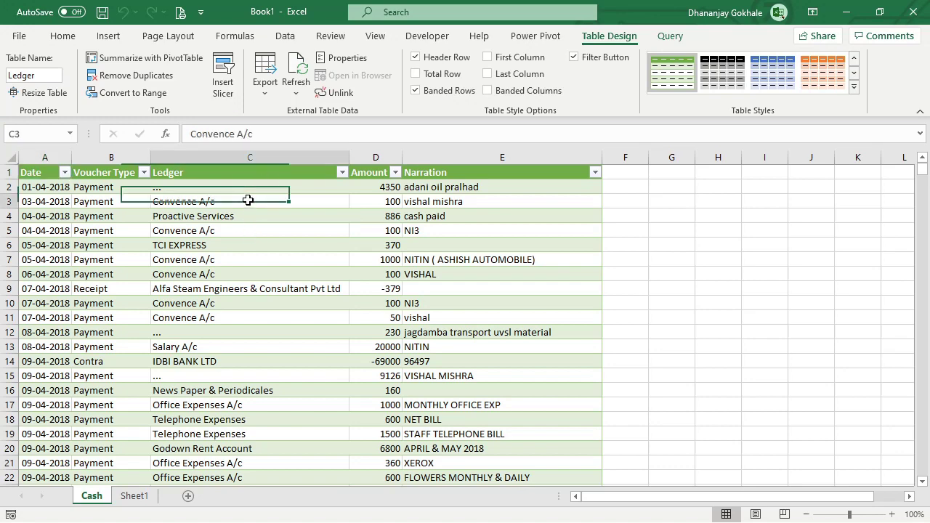
{"action": "left_click", "coordinate": [285, 37]}
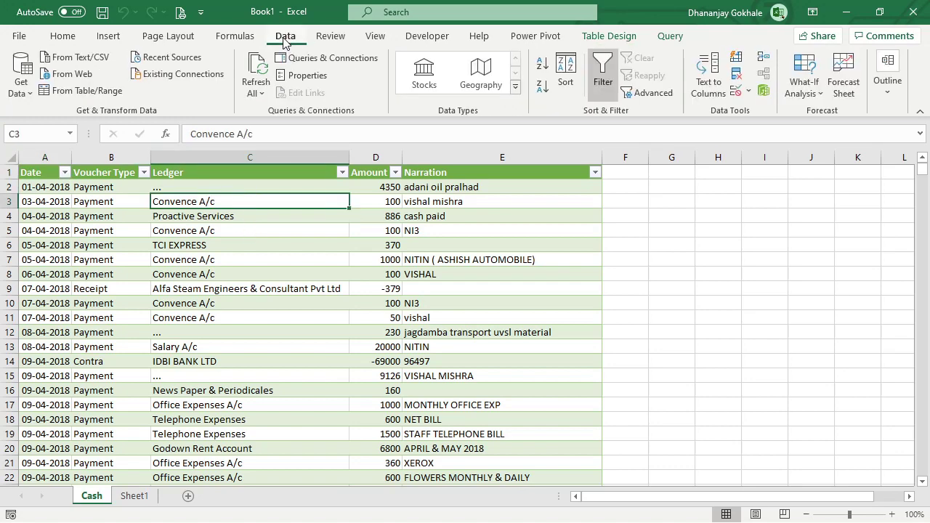
{"action": "left_click", "coordinate": [305, 58]}
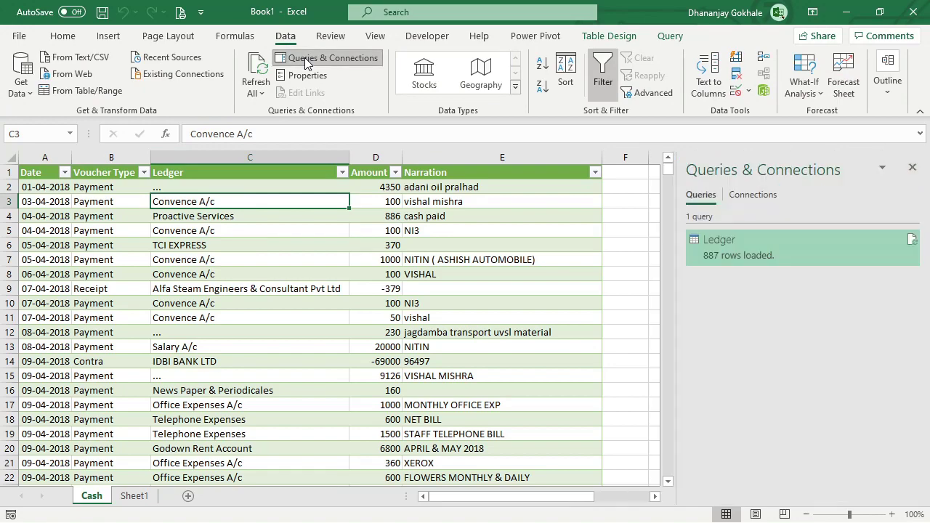
{"action": "left_click", "coordinate": [731, 238]}
{"action": "right_click", "coordinate": [731, 238]}
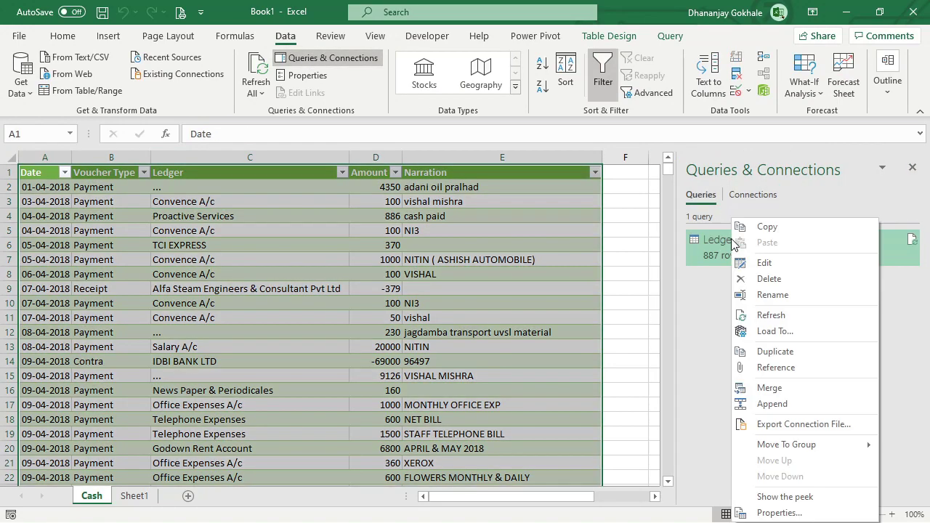
{"action": "left_click", "coordinate": [757, 259]}
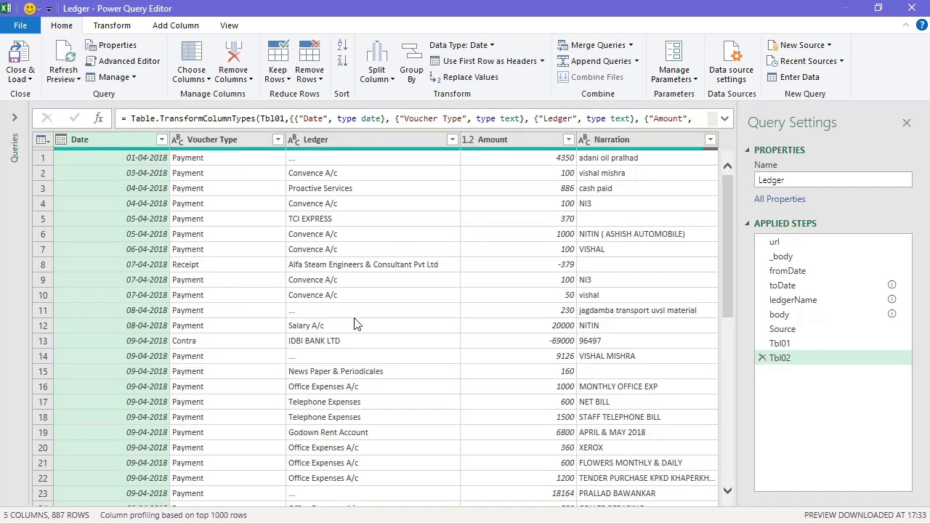
Remove the Narration column from the Ledger query.
{"action": "left_click", "coordinate": [624, 143]}
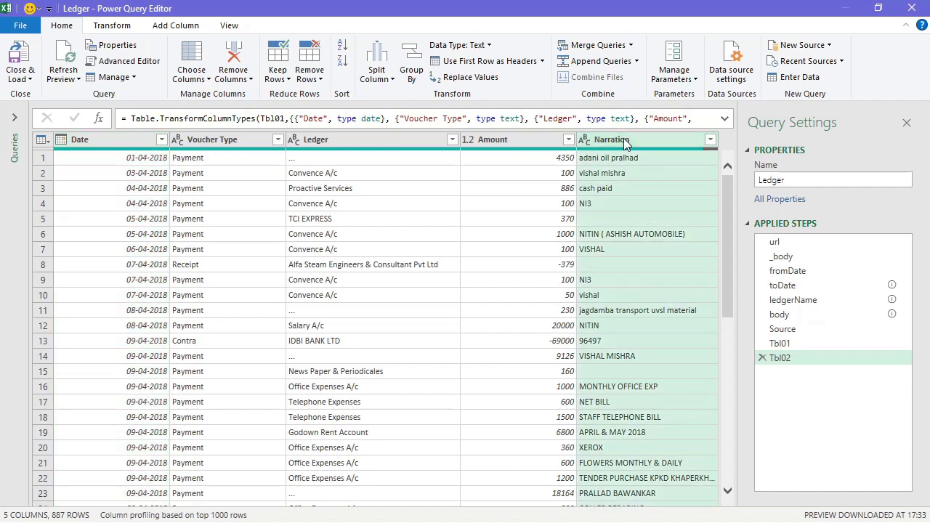
{"action": "right_click", "coordinate": [625, 143]}
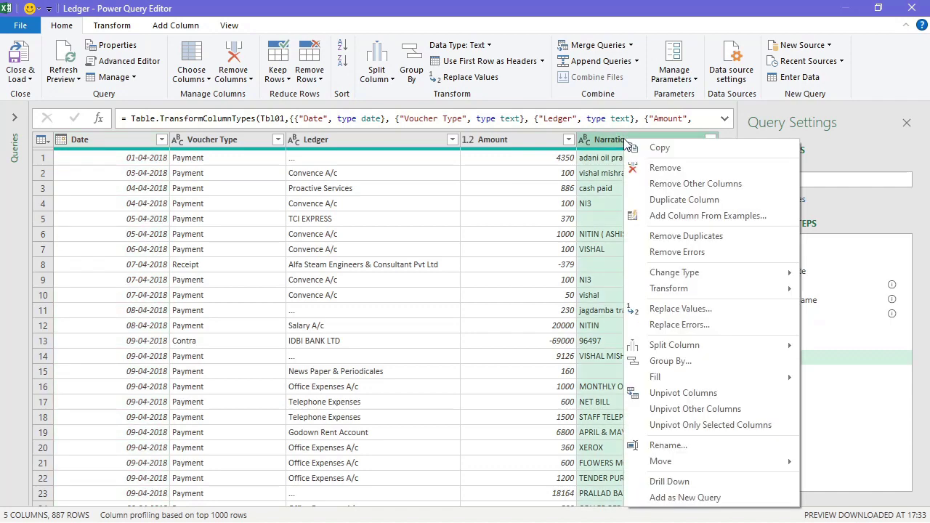
{"action": "left_click", "coordinate": [664, 167]}
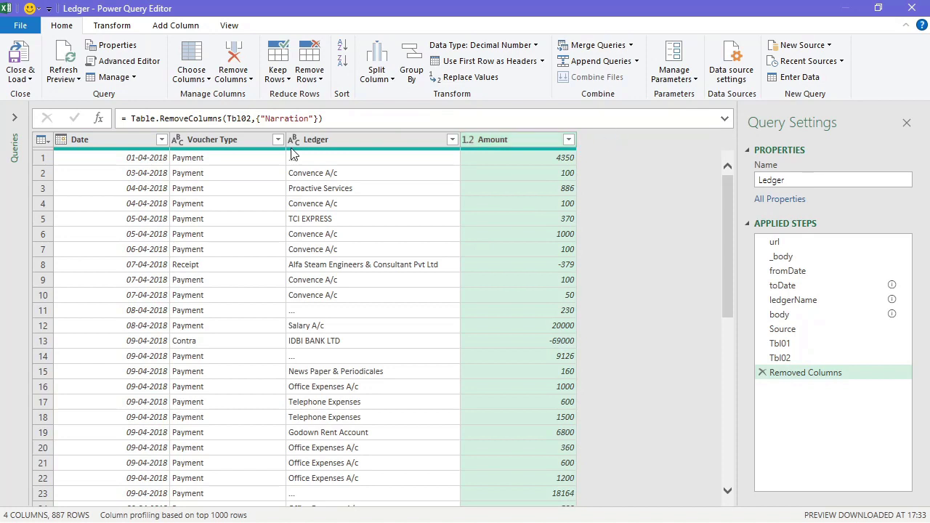
{"action": "left_click", "coordinate": [167, 28]}
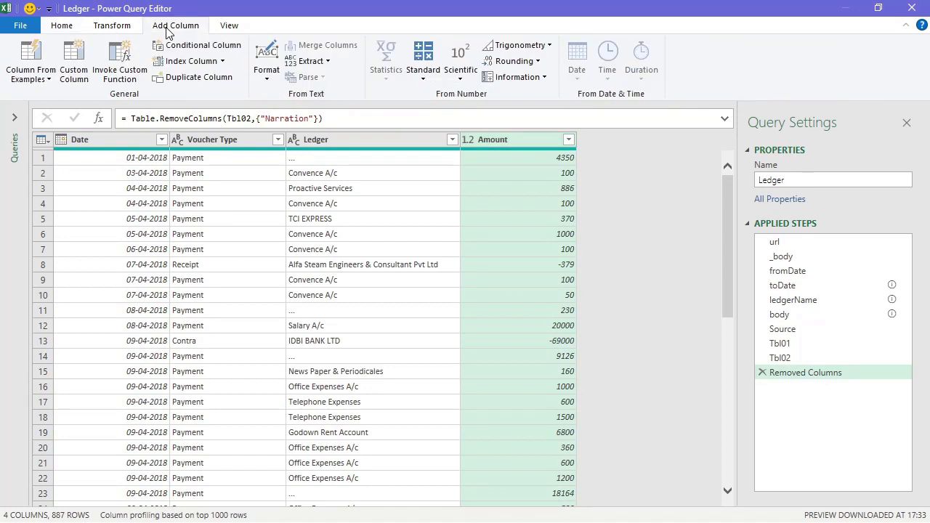
Add a custom Debit column: if [Amount] < 0 then [Amount] * -1 else 0.
{"action": "left_click", "coordinate": [73, 64]}
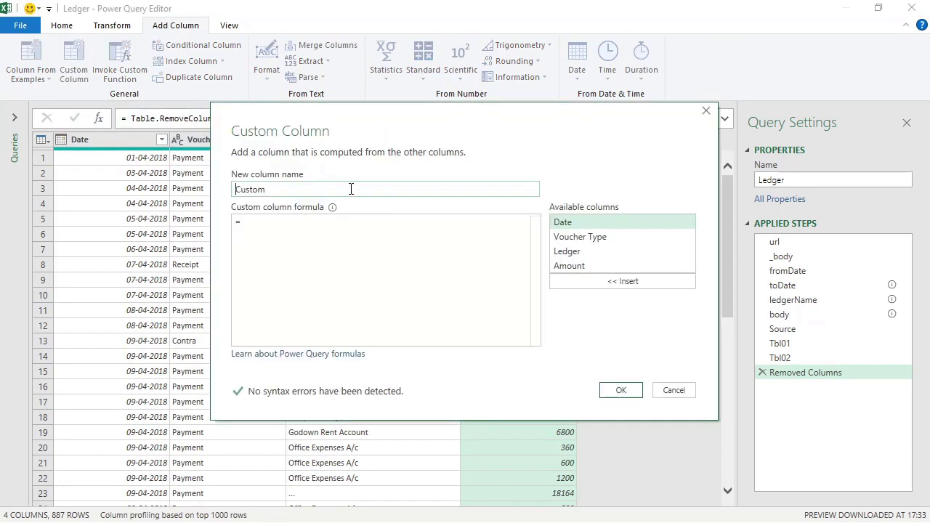
{"action": "type", "text": "D"}
{"action": "type", "text": "ebit"}
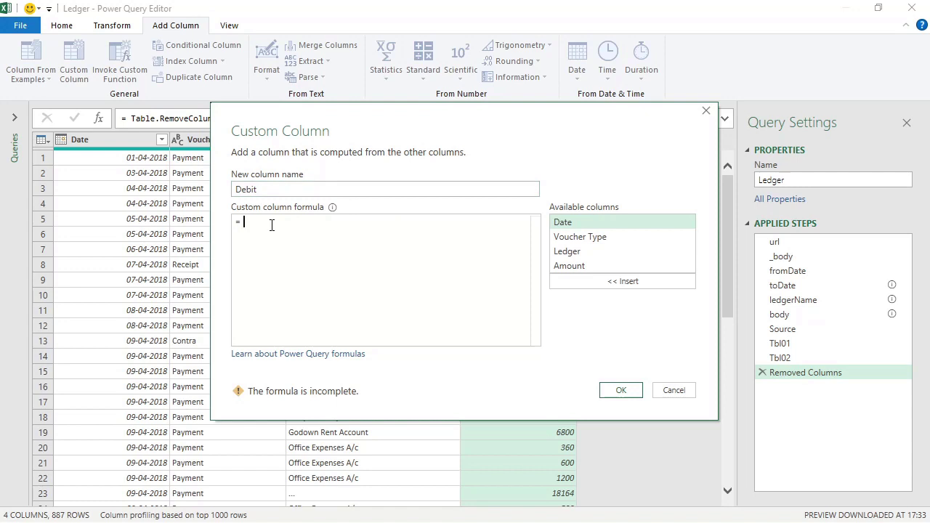
{"action": "type", "text": "if"}
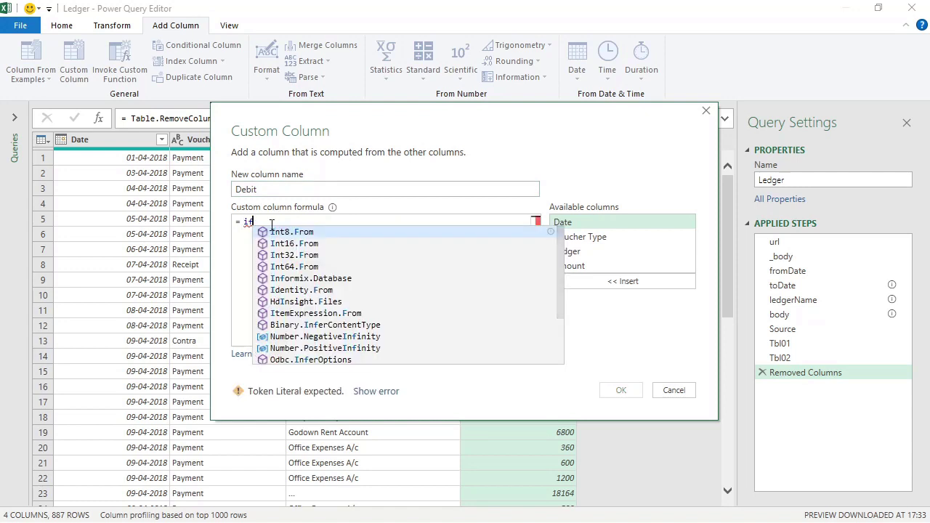
{"action": "double_click", "coordinate": [582, 269]}
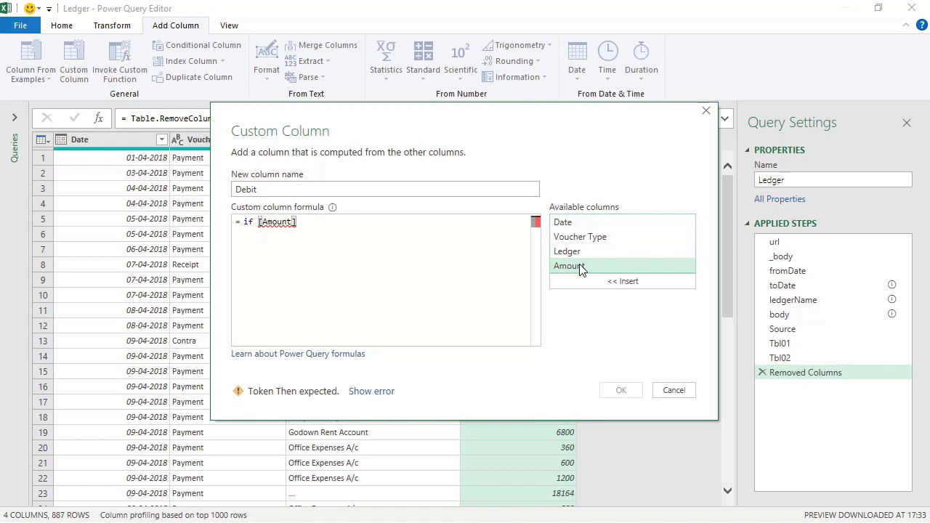
{"action": "type", "text": "<"}
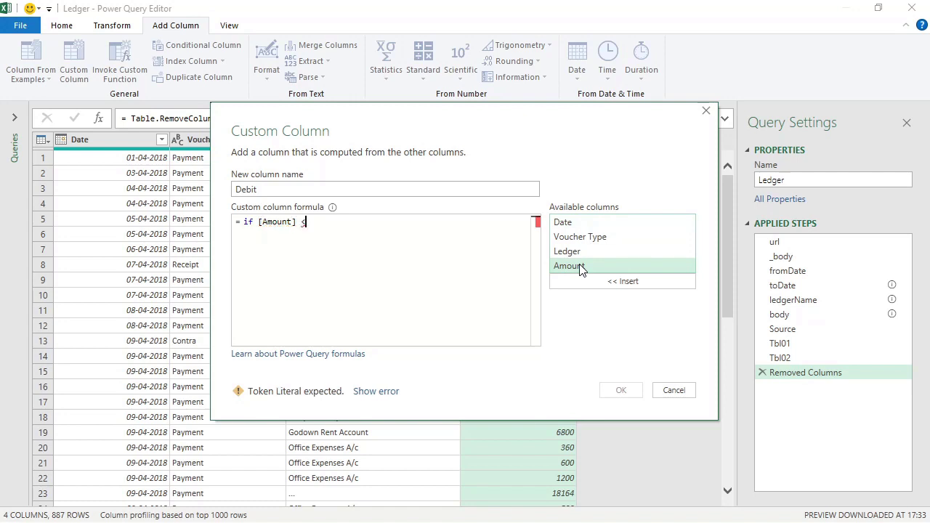
{"action": "type", "text": " 0 "}
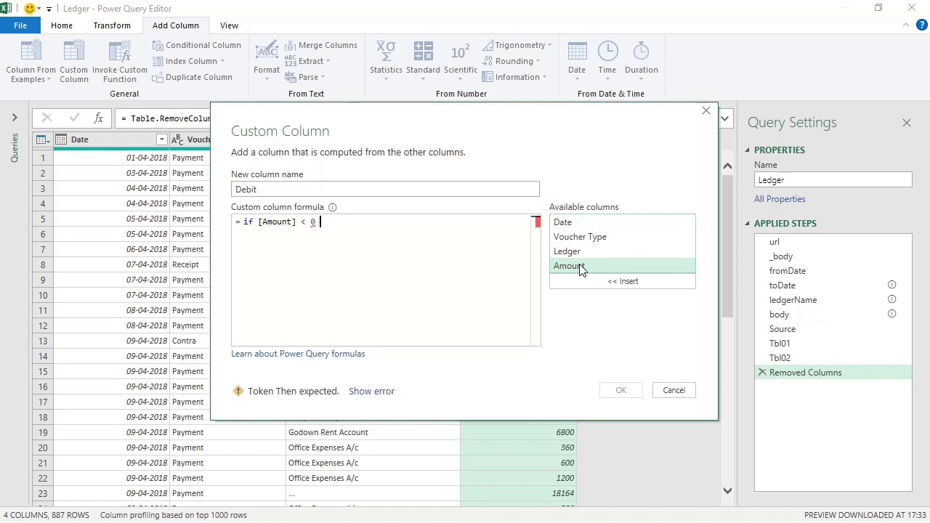
{"action": "type", "text": "then"}
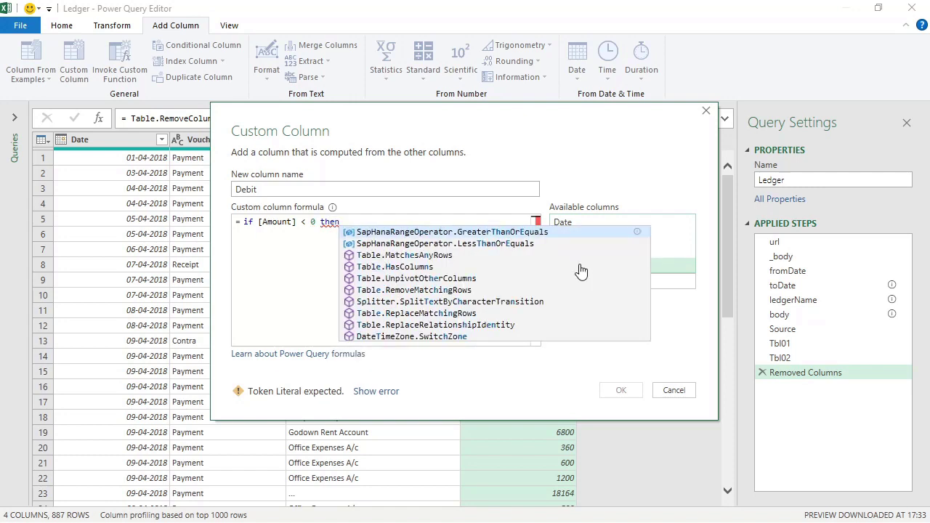
{"action": "key", "text": "Escape"}
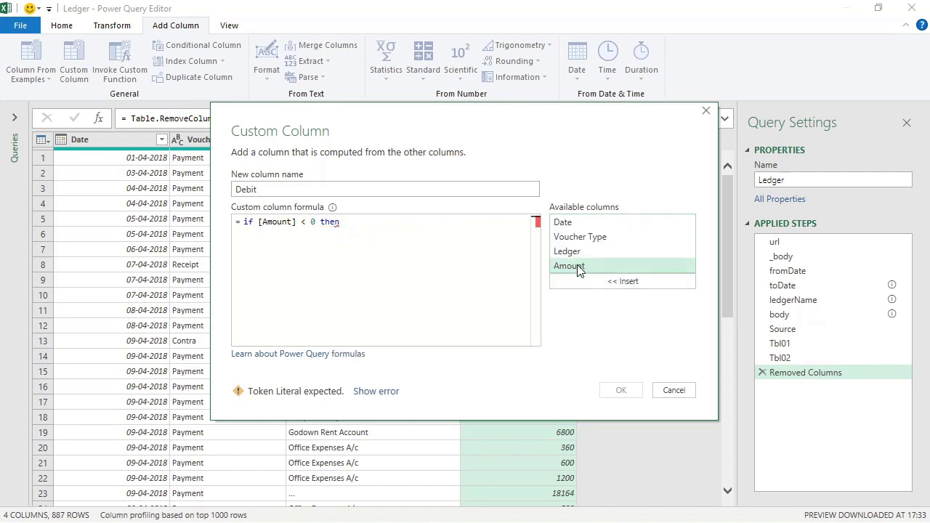
{"action": "double_click", "coordinate": [577, 266]}
{"action": "type", "text": "* -"}
{"action": "type", "text": "1 "}
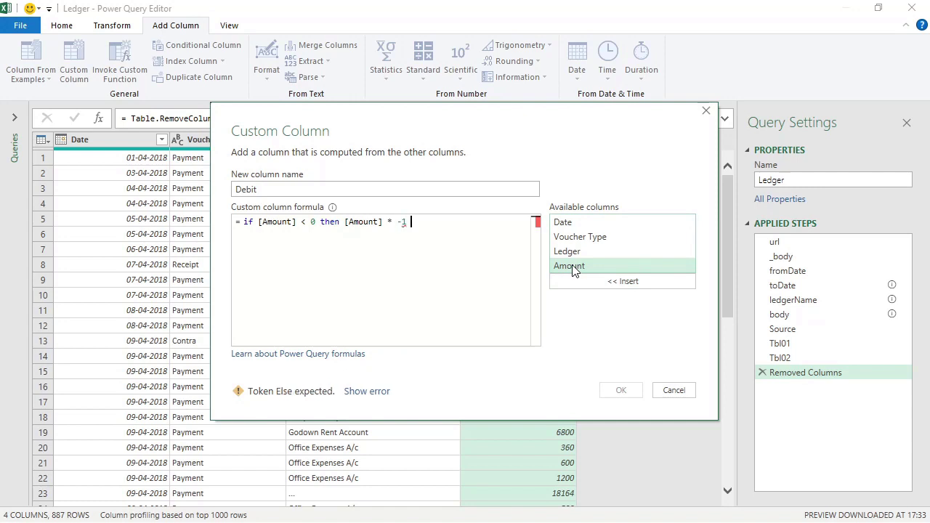
{"action": "type", "text": "else 0"}
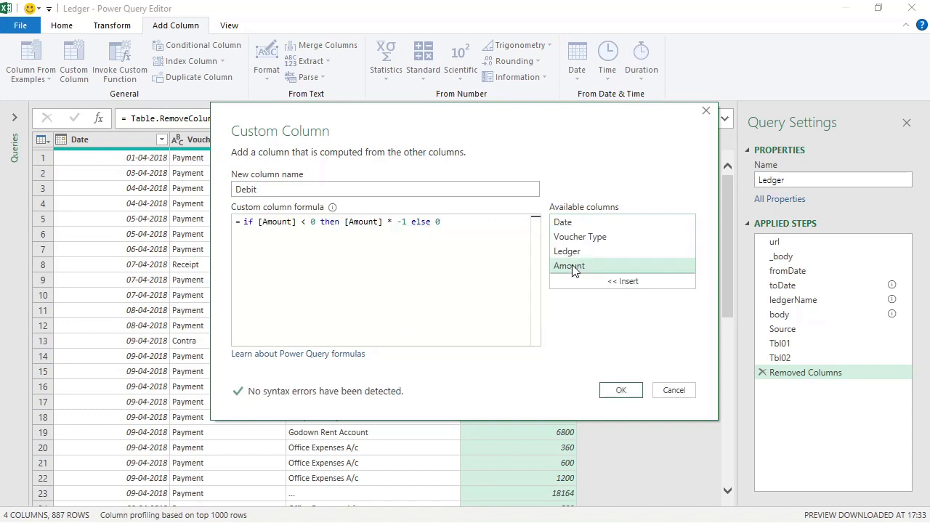
{"action": "left_click", "coordinate": [618, 391]}
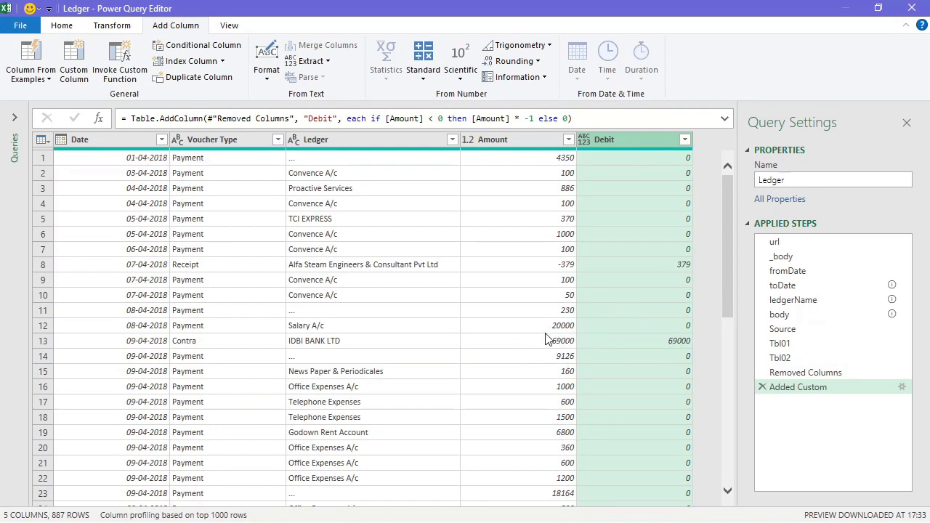
{"action": "scroll", "coordinate": [646, 322], "scroll_direction": "down", "scroll_amount": 2}
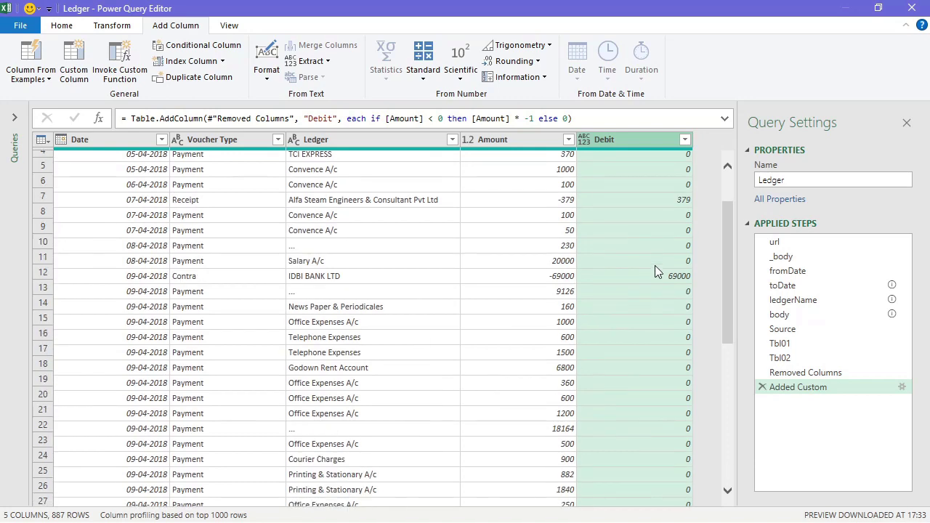
{"action": "scroll", "coordinate": [654, 267], "scroll_direction": "down", "scroll_amount": 1}
{"action": "scroll", "coordinate": [661, 262], "scroll_direction": "up", "scroll_amount": 1}
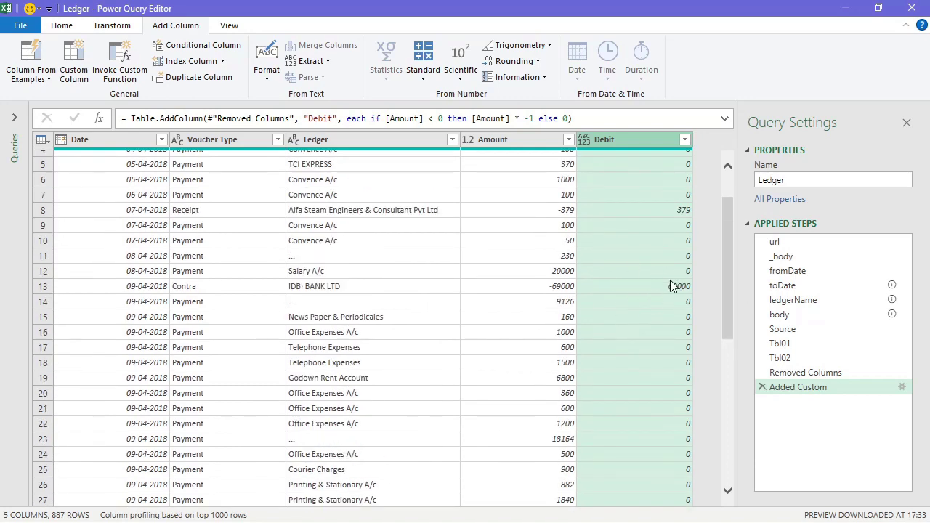
{"action": "scroll", "coordinate": [590, 180], "scroll_direction": "up", "scroll_amount": 2}
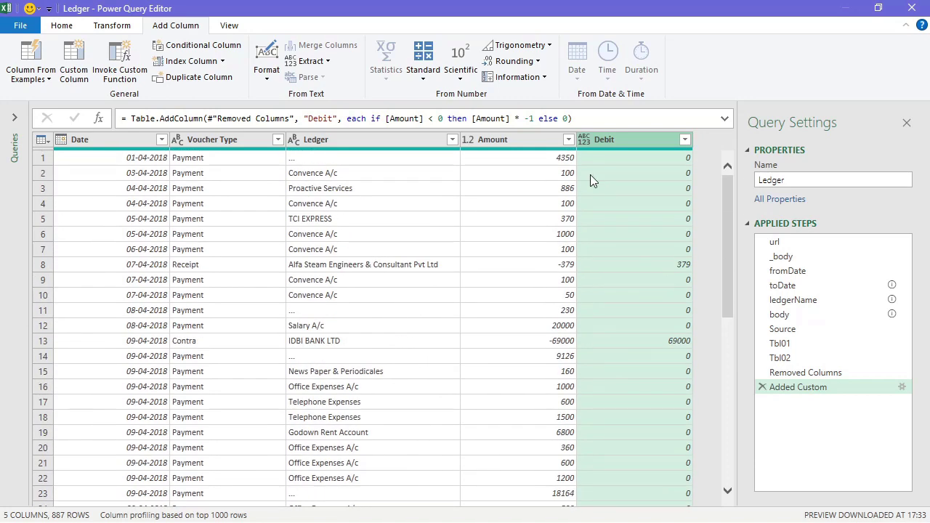
Add a custom Credit column: if [Amount] > 0 then [Amount] else 0.
{"action": "left_click", "coordinate": [78, 76]}
{"action": "left_click", "coordinate": [78, 77]}
{"action": "double_click", "coordinate": [275, 190]}
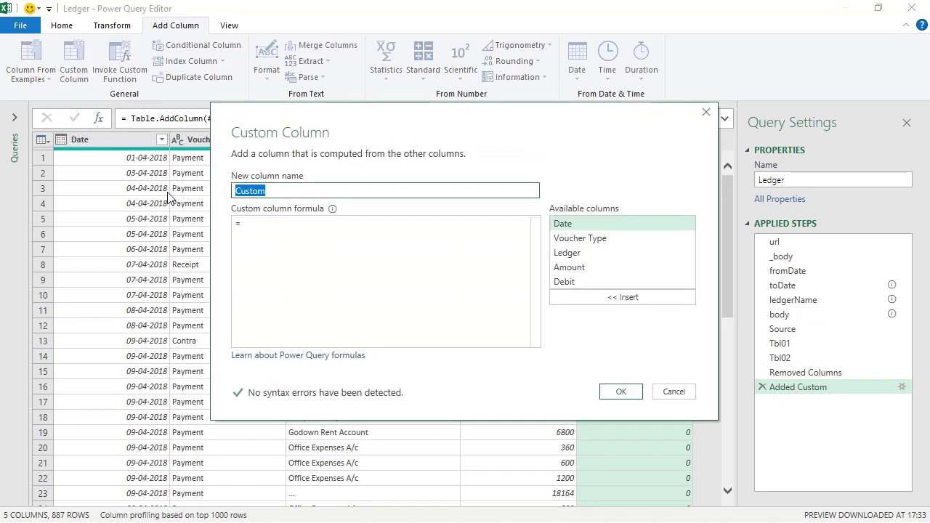
{"action": "type", "text": "Credit"}
{"action": "left_click", "coordinate": [316, 233]}
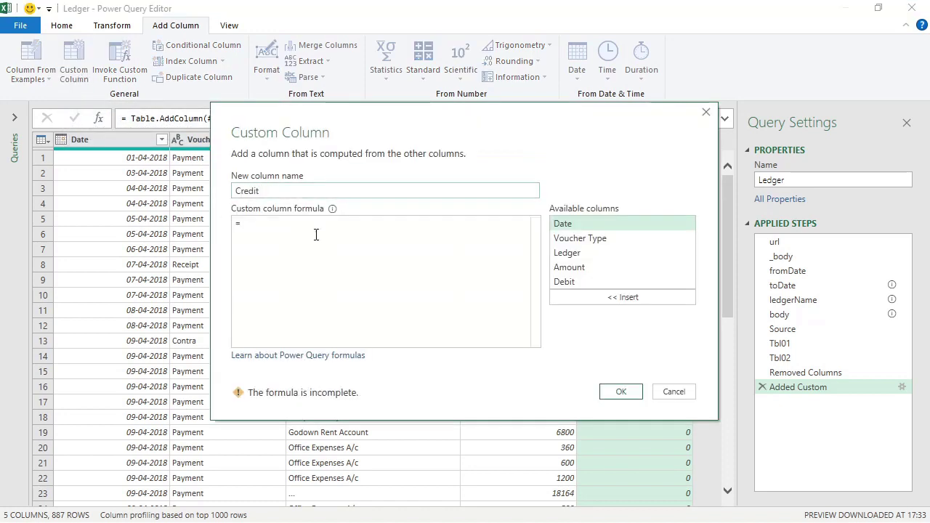
{"action": "type", "text": " if"}
{"action": "double_click", "coordinate": [574, 268]}
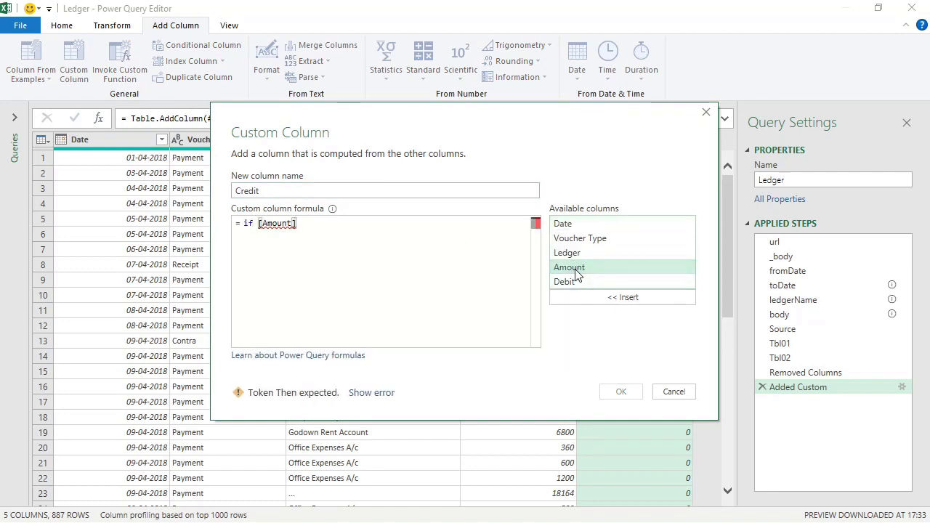
{"action": "type", "text": ">"}
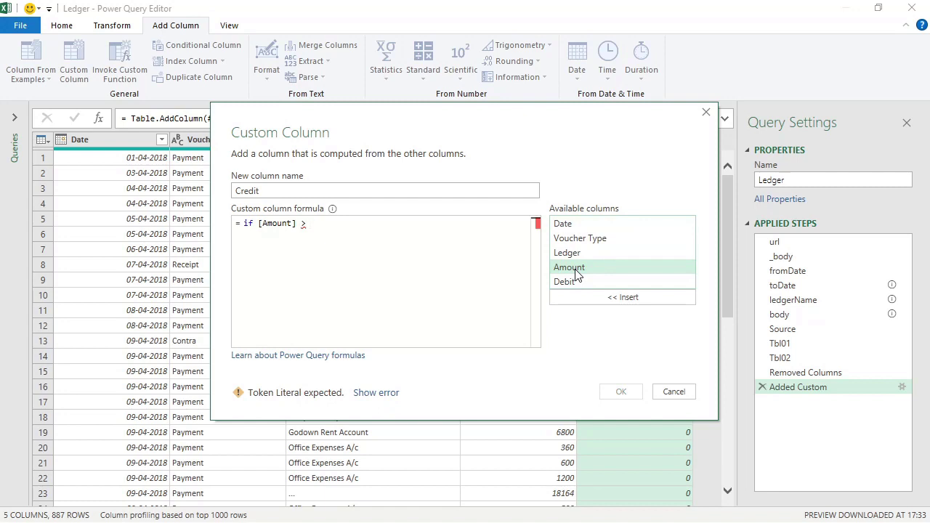
{"action": "type", "text": " 0 then"}
{"action": "double_click", "coordinate": [576, 267]}
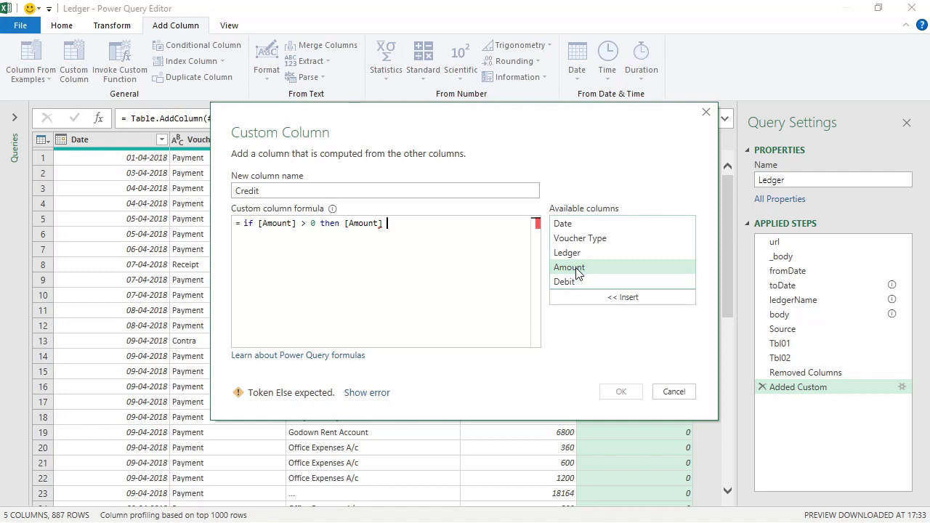
{"action": "type", "text": "else "}
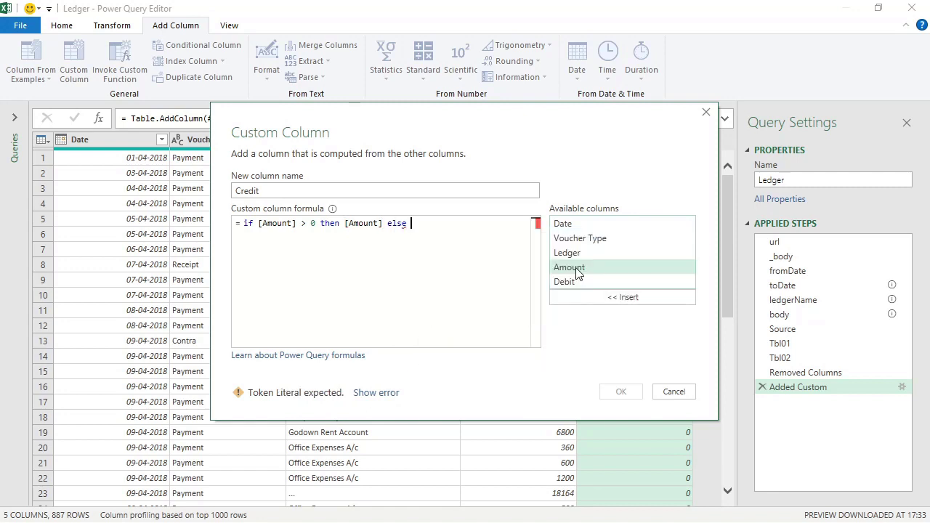
{"action": "type", "text": "0"}
{"action": "left_click", "coordinate": [621, 393]}
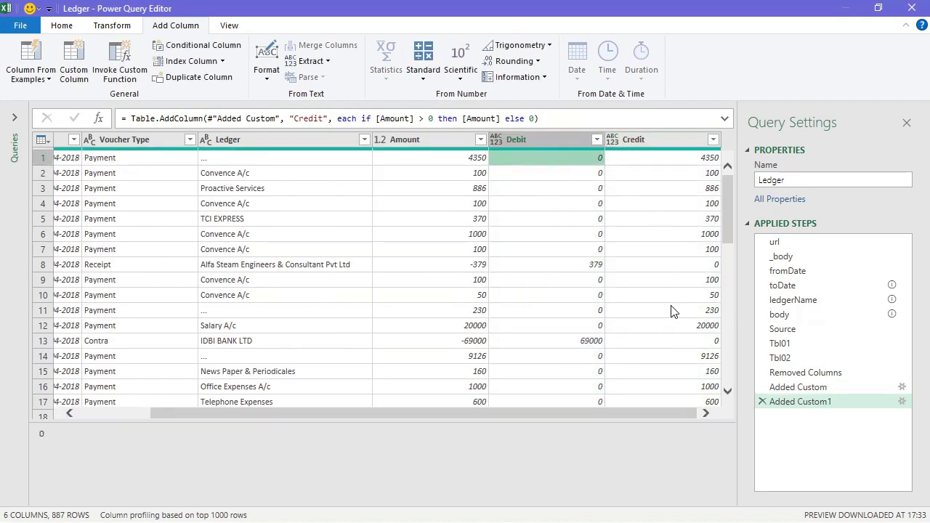
Remove the Amount column from the Ledger query, keeping Date, Voucher Type, Ledger, Debit and Credit.
{"action": "left_click", "coordinate": [669, 295]}
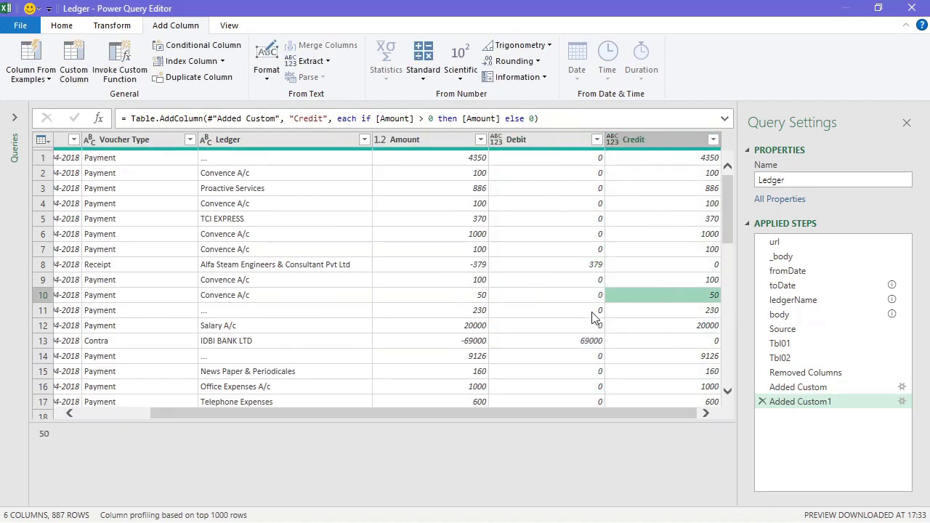
{"action": "left_click", "coordinate": [415, 141]}
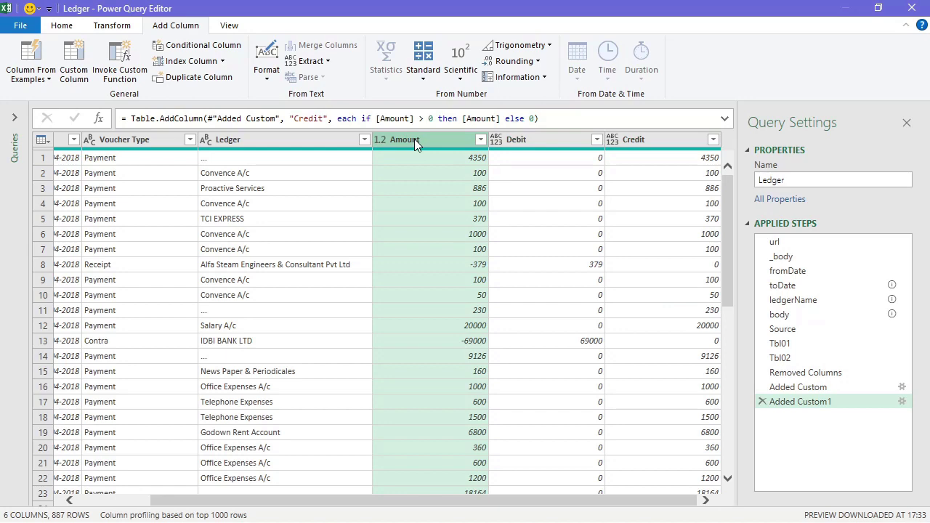
{"action": "right_click", "coordinate": [414, 139]}
{"action": "left_click", "coordinate": [456, 169]}
{"action": "left_click", "coordinate": [192, 159]}
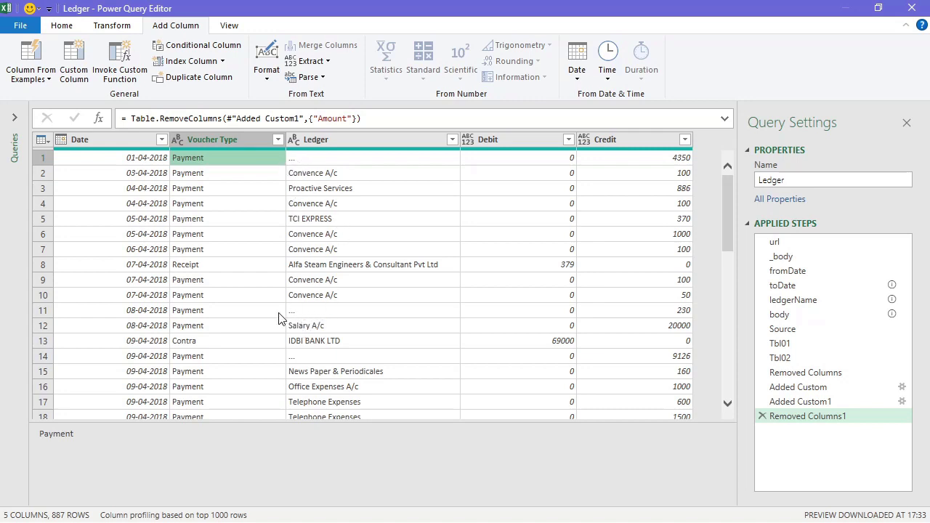
{"action": "left_click", "coordinate": [294, 158]}
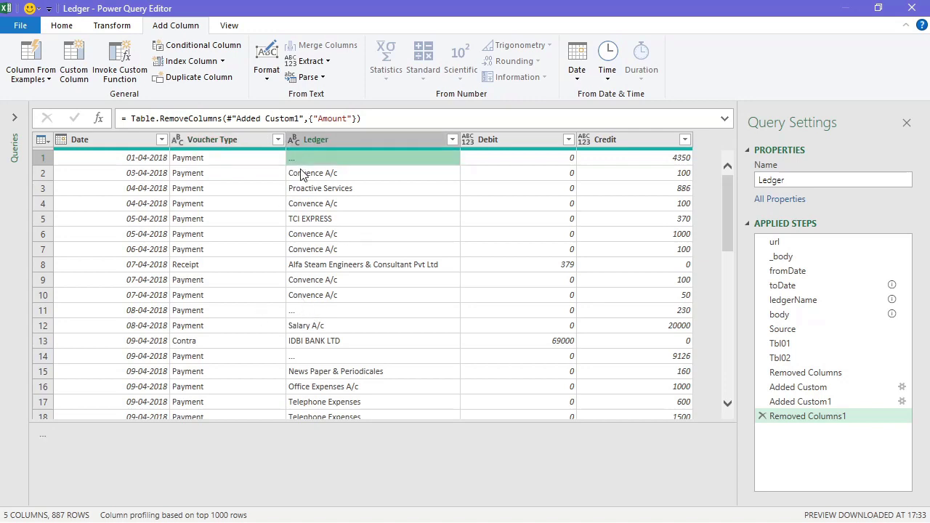
{"action": "left_click", "coordinate": [312, 178]}
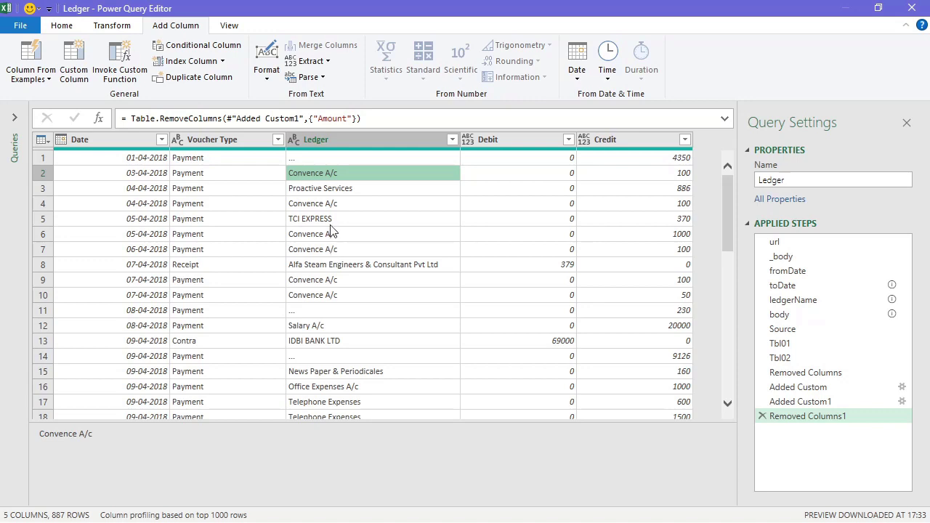
{"action": "left_click", "coordinate": [322, 203]}
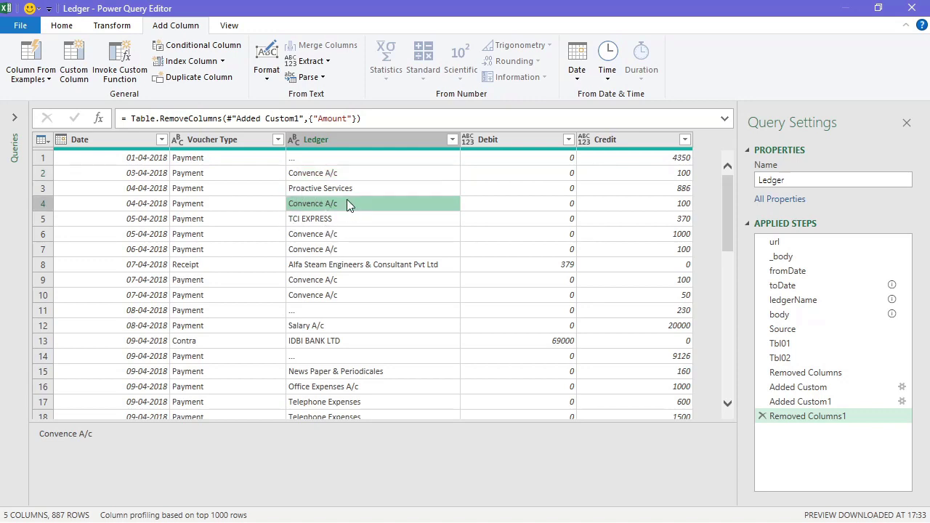
{"action": "left_click", "coordinate": [298, 179]}
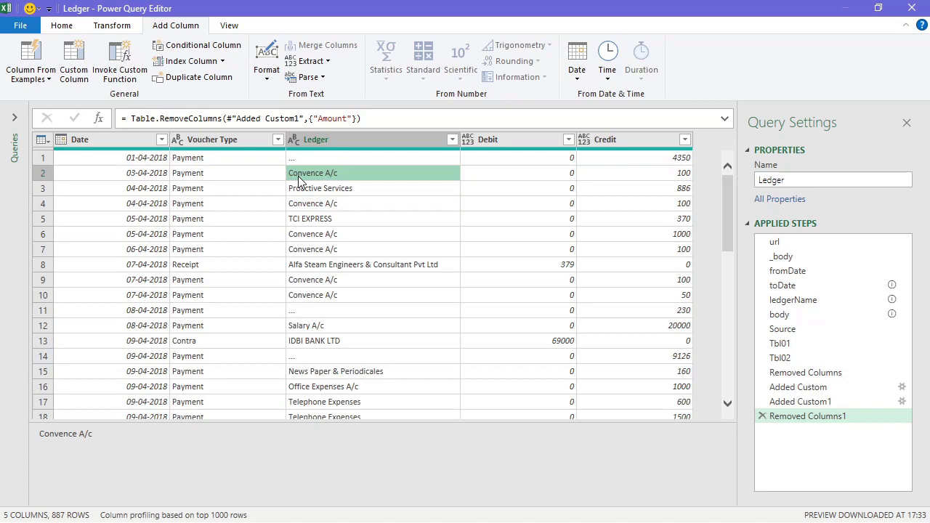
Load the finished Ledger query as a table onto the Cash sheet and close the queries panel.
{"action": "left_click", "coordinate": [71, 26]}
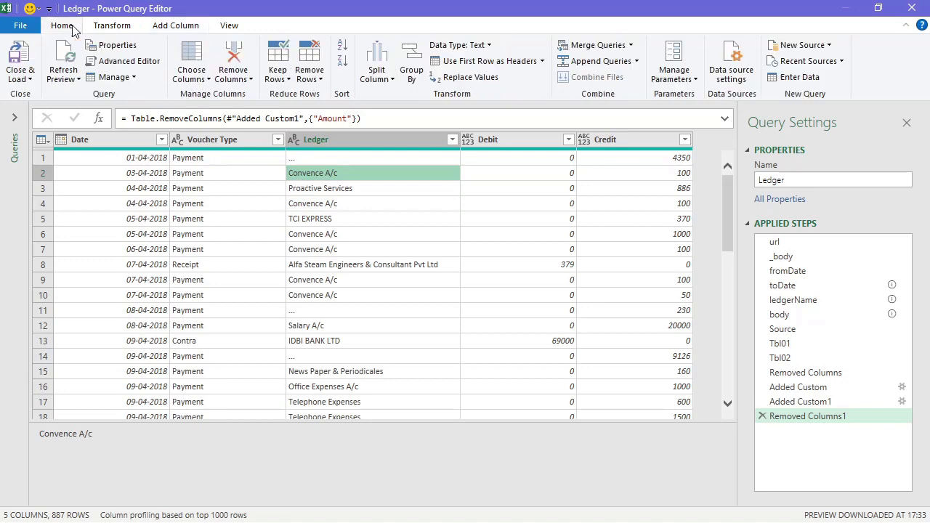
{"action": "left_click", "coordinate": [20, 55]}
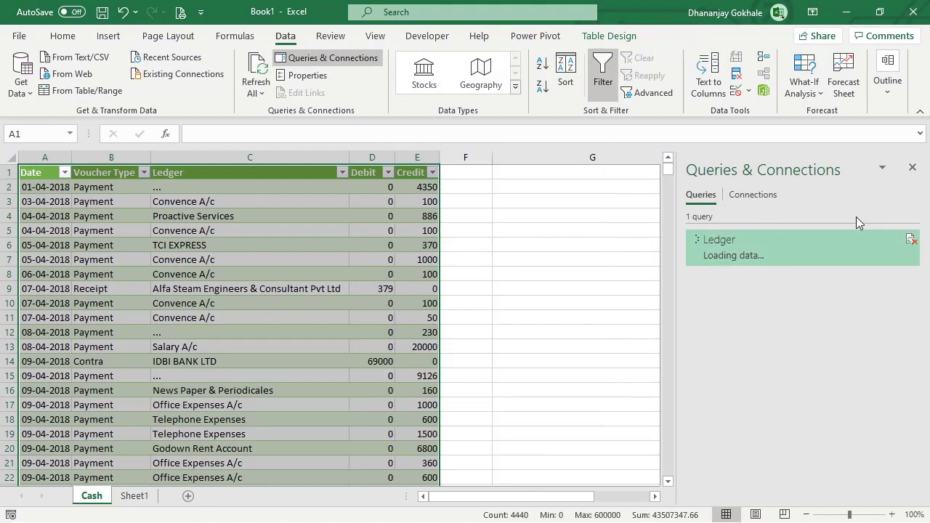
{"action": "left_click", "coordinate": [384, 231]}
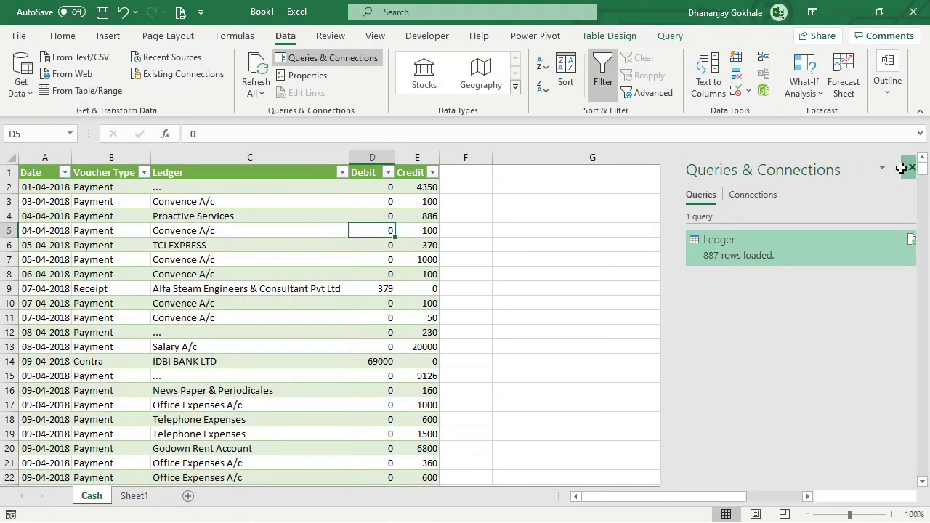
{"action": "left_click", "coordinate": [913, 167]}
Widen the Debit and Date columns and give Debit and Credit thousands-separator number formatting.
{"action": "left_click", "coordinate": [297, 248]}
{"action": "mouse_move", "coordinate": [396, 158]}
{"action": "left_mouse_down"}
{"action": "mouse_move", "coordinate": [429, 165]}
{"action": "mouse_move", "coordinate": [506, 157]}
{"action": "left_mouse_up"}
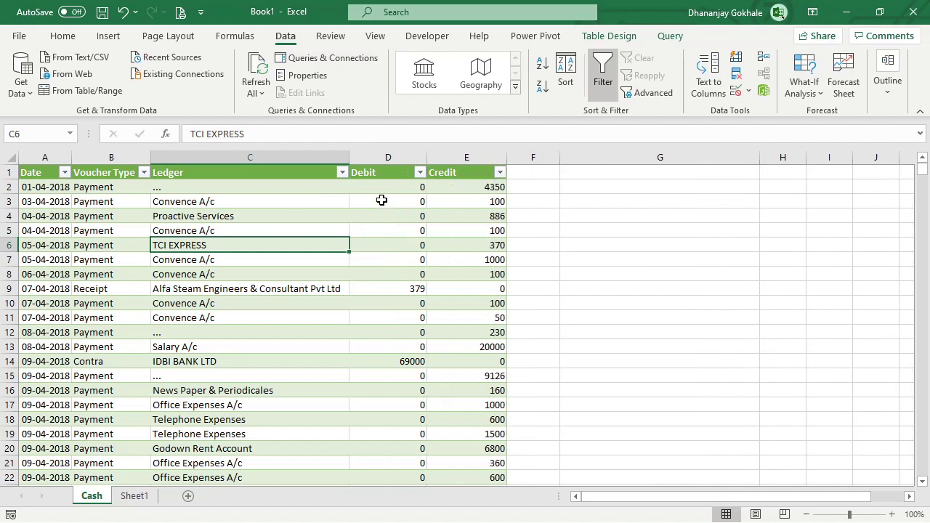
{"action": "left_click_drag", "start_coordinate": [387, 157], "coordinate": [466, 157]}
{"action": "left_click", "coordinate": [62, 41]}
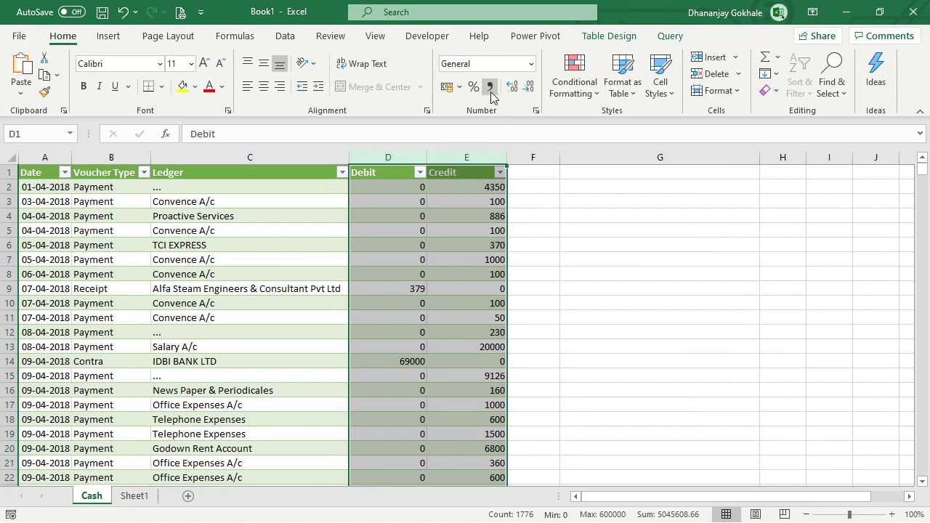
{"action": "left_click", "coordinate": [490, 86]}
{"action": "left_click", "coordinate": [404, 242]}
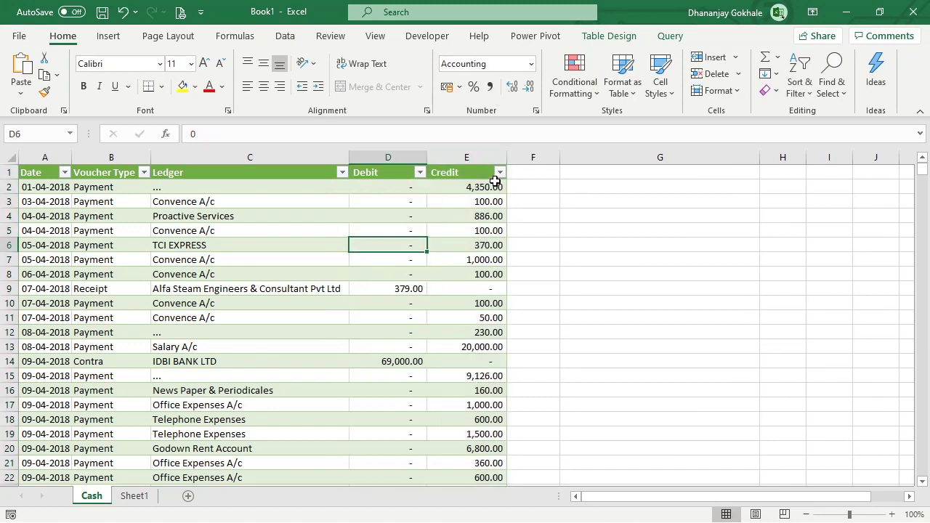
{"action": "left_click_drag", "start_coordinate": [74, 159], "coordinate": [92, 160]}
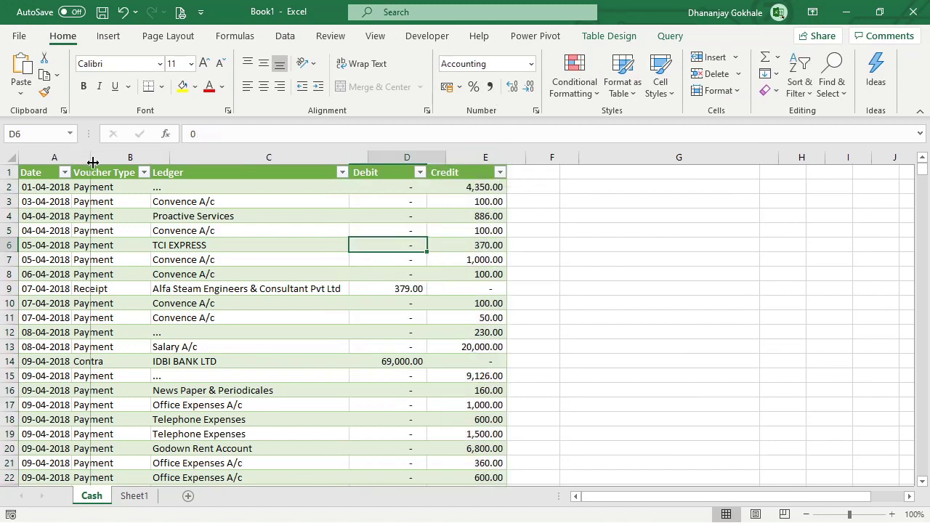
{"action": "left_click", "coordinate": [518, 173]}
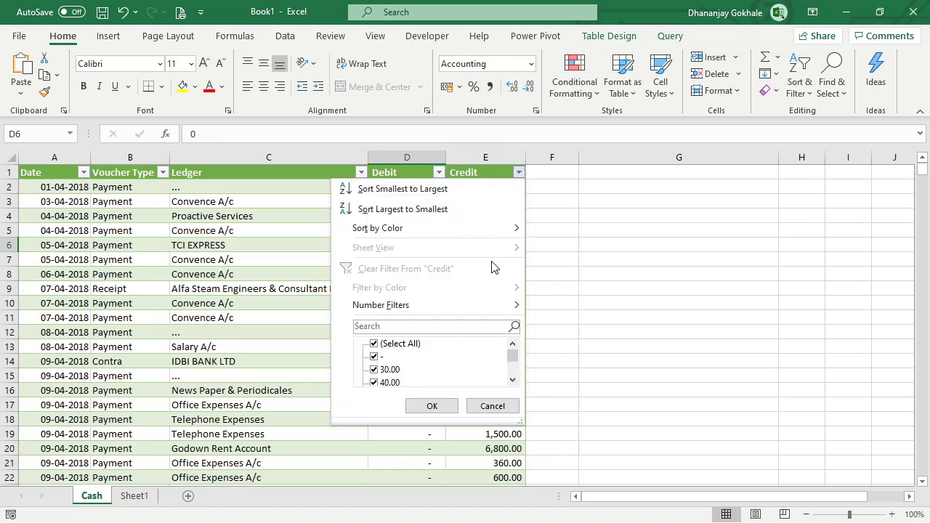
{"action": "left_click", "coordinate": [294, 222]}
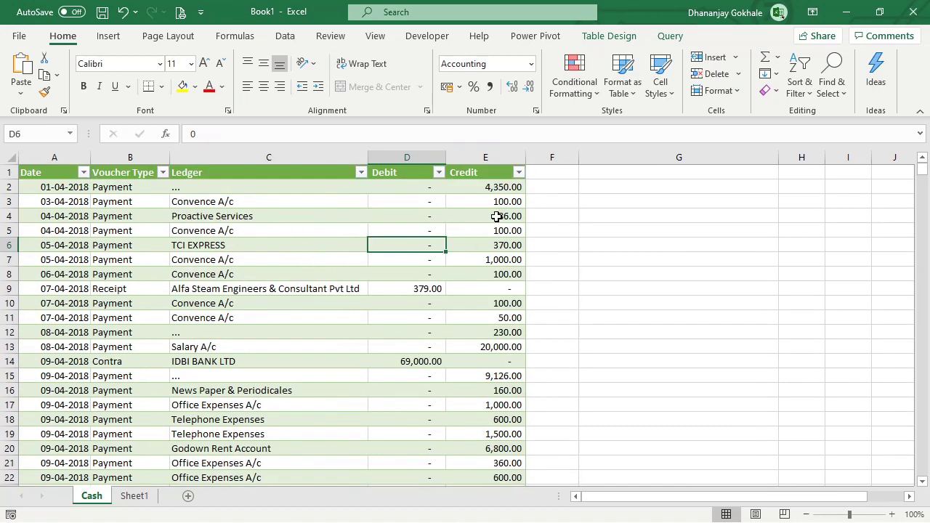
{"action": "left_click", "coordinate": [519, 174]}
{"action": "mouse_move", "coordinate": [381, 305]}
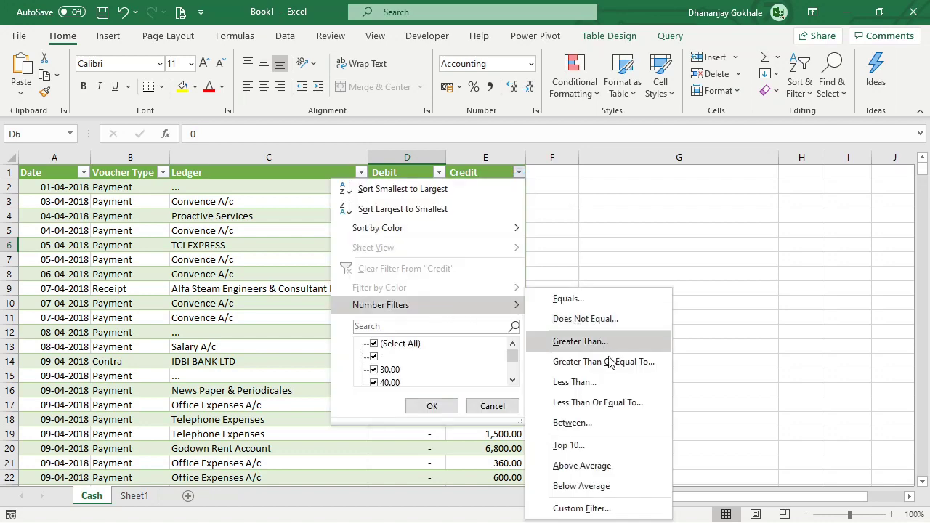
{"action": "left_click", "coordinate": [590, 341]}
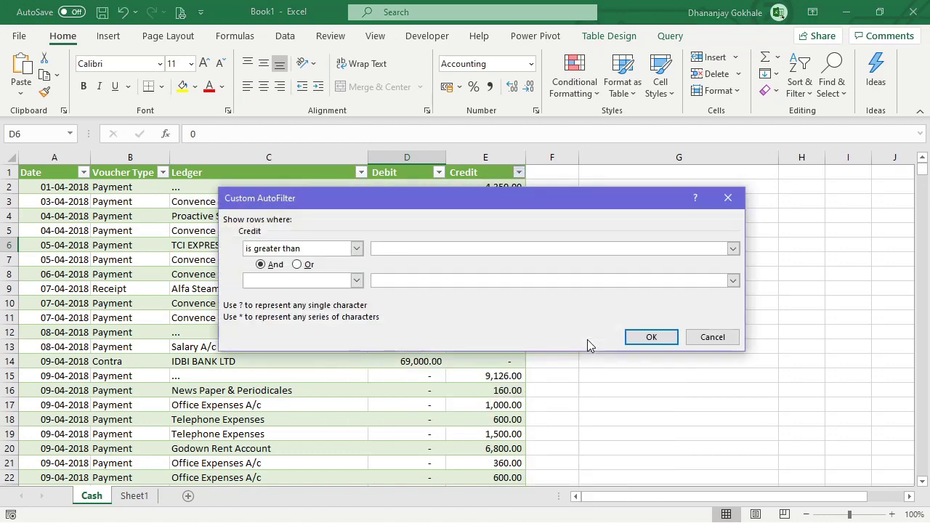
{"action": "type", "text": "20000"}
{"action": "key", "text": "Return"}
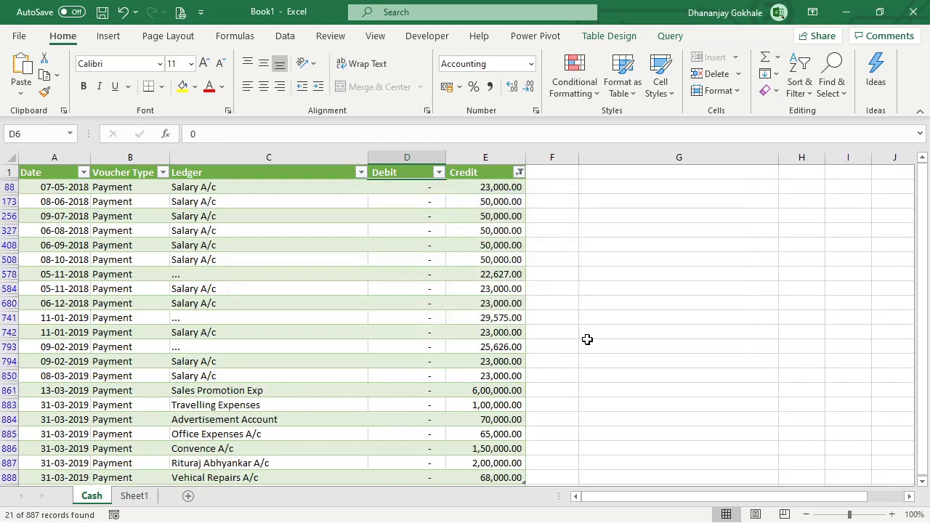
{"action": "left_click", "coordinate": [519, 173]}
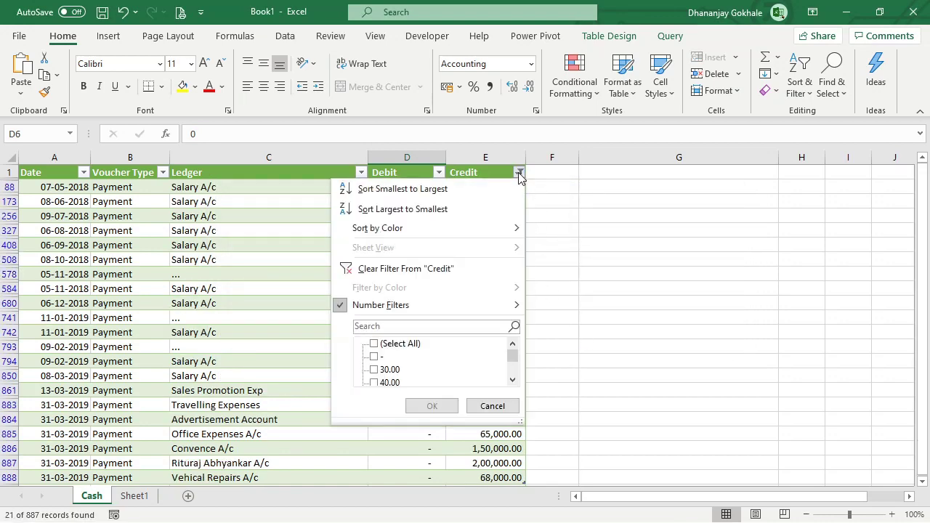
{"action": "left_click", "coordinate": [429, 269]}
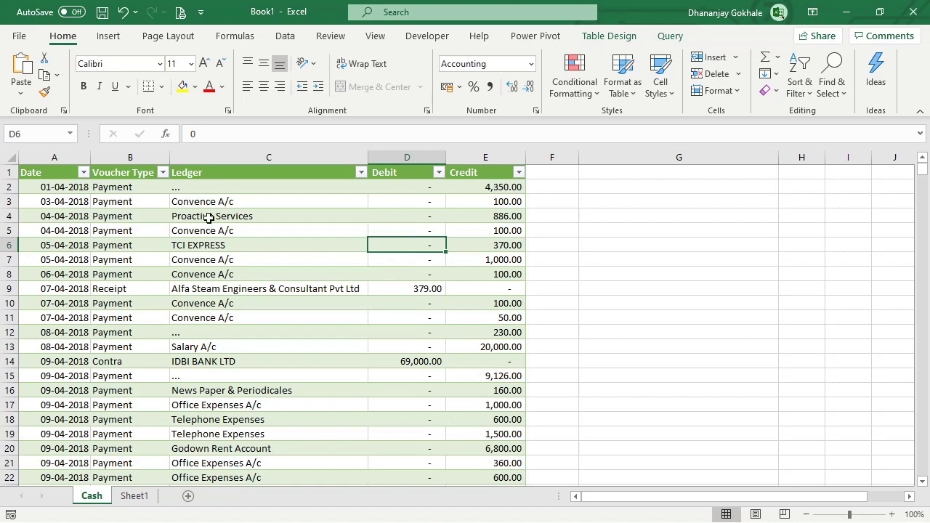
From Get Data in Power Query, duplicate the Ledger query and rename the copy Conveyance.
{"action": "left_click", "coordinate": [285, 36]}
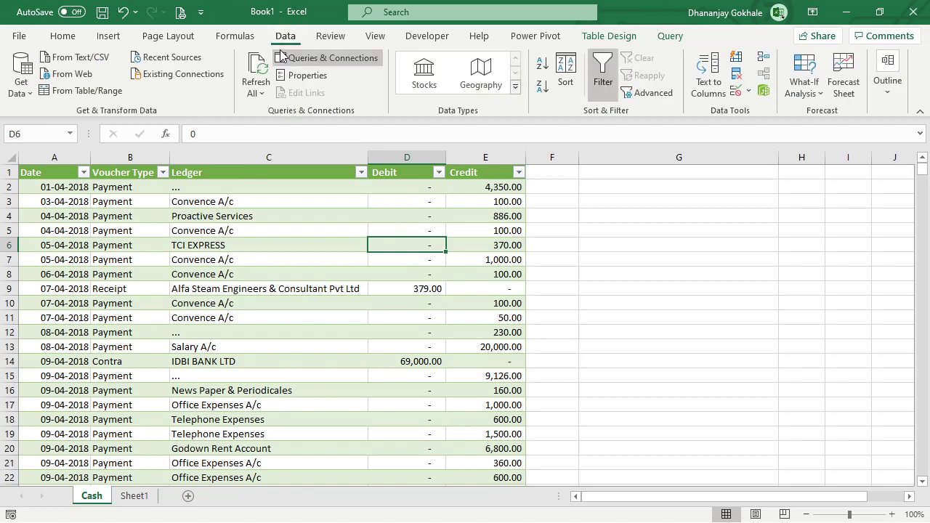
{"action": "left_click", "coordinate": [19, 91]}
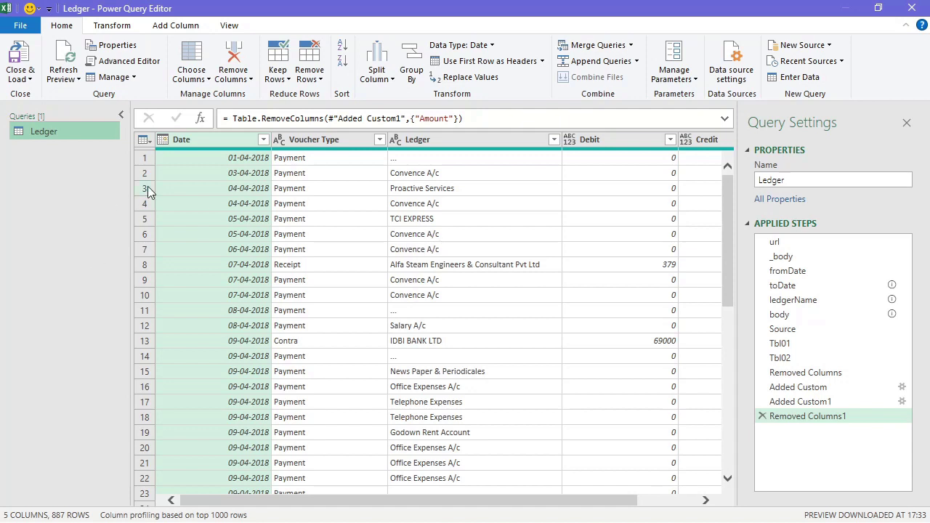
{"action": "right_click", "coordinate": [48, 129]}
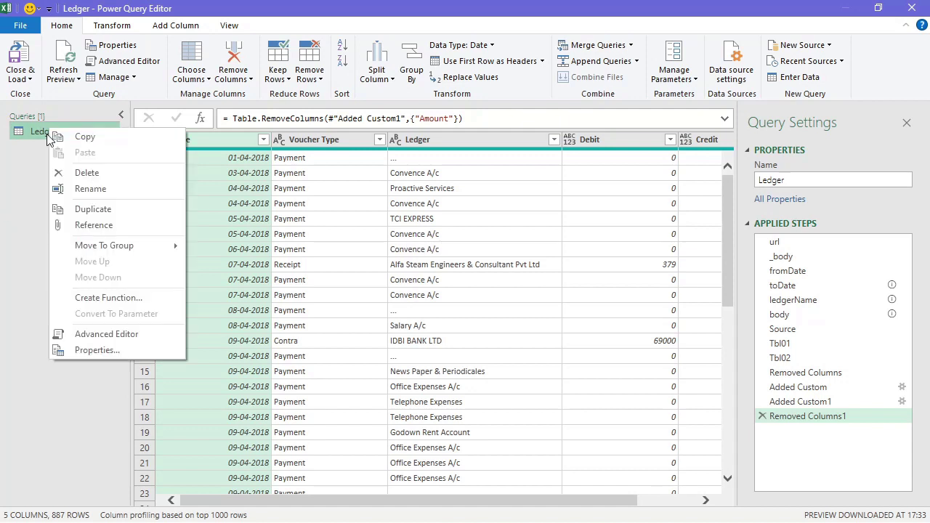
{"action": "left_click", "coordinate": [91, 209]}
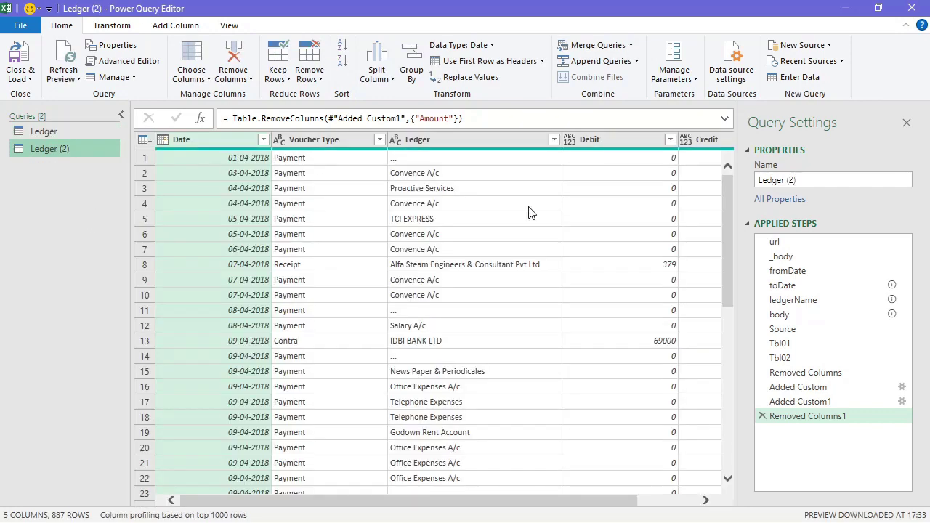
{"action": "left_click", "coordinate": [820, 181]}
{"action": "type", "text": "Conveyance"}
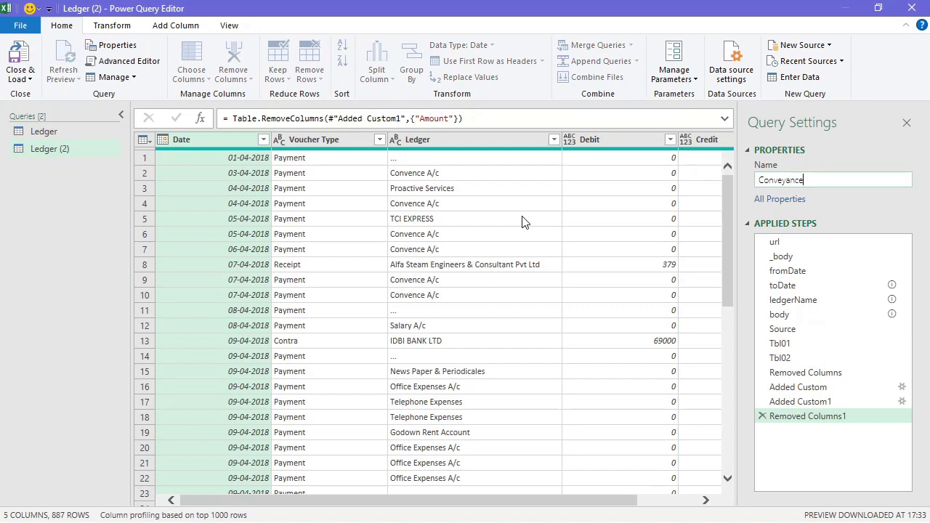
{"action": "key", "text": "Return"}
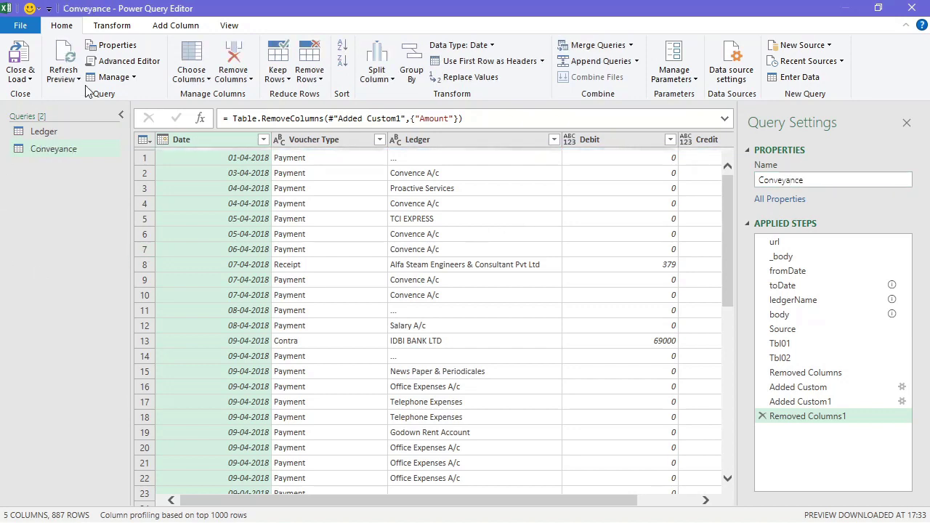
In the Advanced Editor, change ledgerName from "Cash" to "Convence A/c" and apply the code.
{"action": "left_click", "coordinate": [120, 63]}
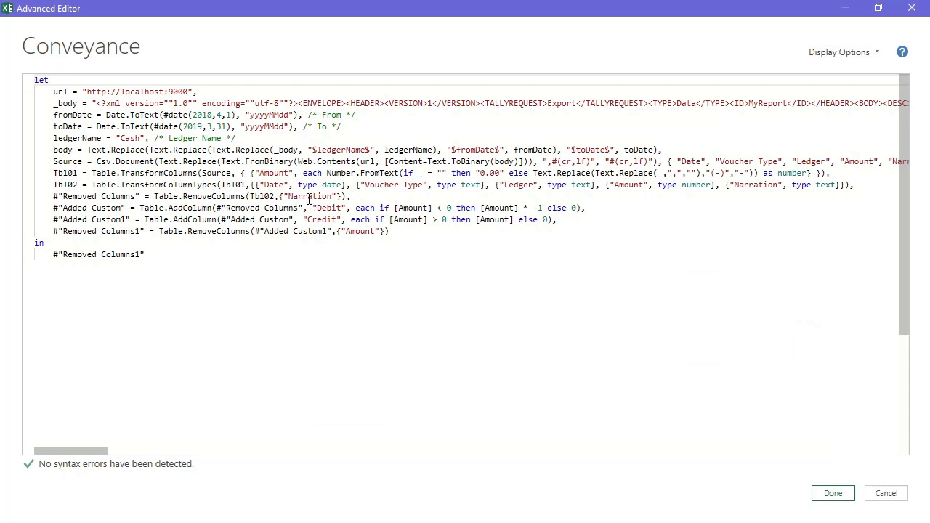
{"action": "left_click", "coordinate": [121, 139]}
{"action": "key", "text": "shift+Right"}
{"action": "key", "text": "shift+Right"}
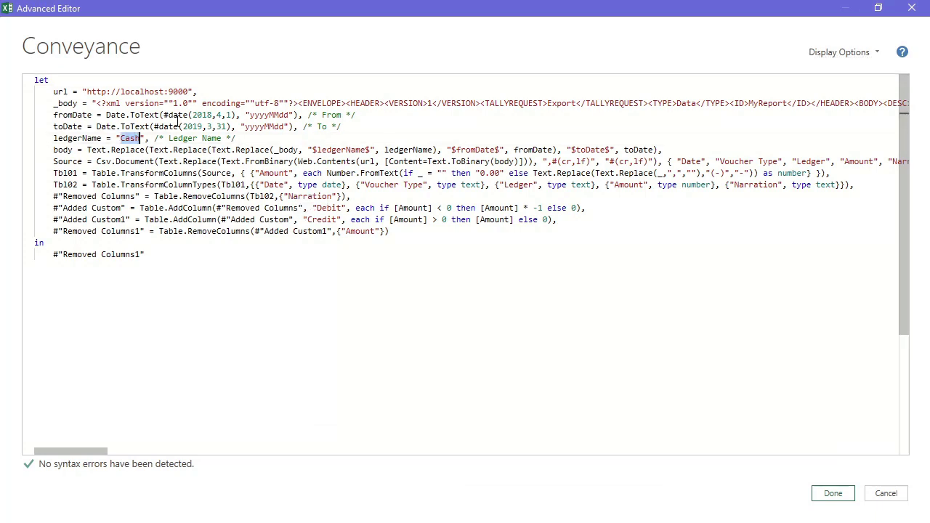
{"action": "type", "text": "Convence A/c"}
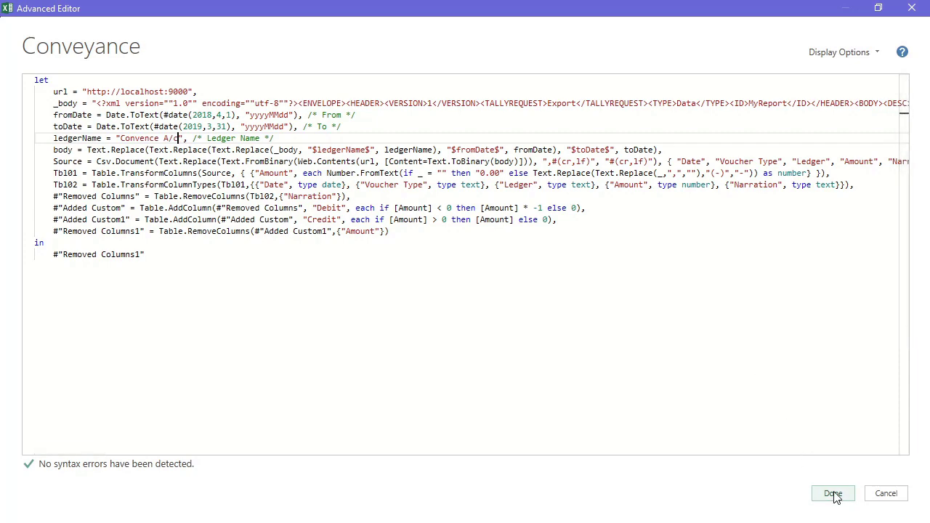
{"action": "left_click", "coordinate": [834, 494]}
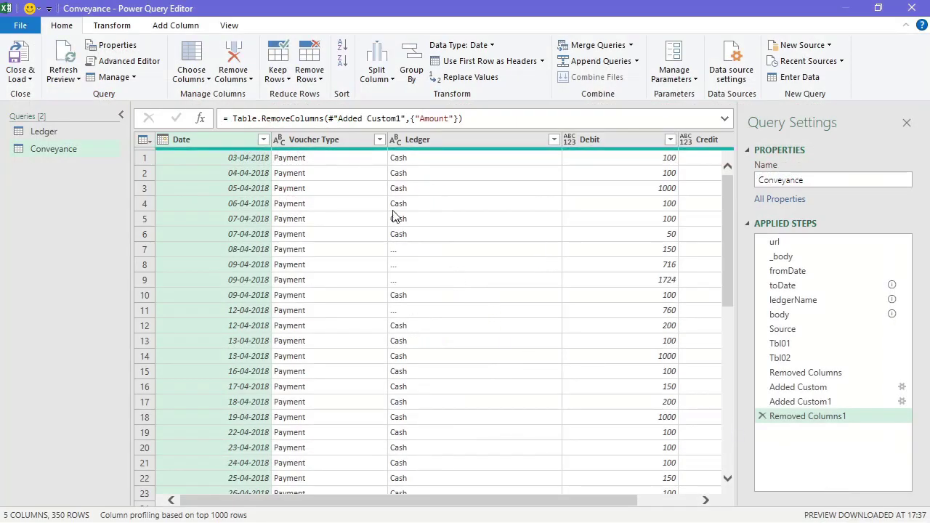
Scroll through the Conveyance preview to verify the 350 Convence A/c ledger rows.
{"action": "left_click", "coordinate": [432, 197]}
{"action": "scroll", "coordinate": [436, 211], "scroll_direction": "down", "scroll_amount": 11}
{"action": "scroll", "coordinate": [458, 225], "scroll_direction": "down", "scroll_amount": 9}
{"action": "scroll", "coordinate": [472, 243], "scroll_direction": "down", "scroll_amount": 11}
{"action": "scroll", "coordinate": [479, 254], "scroll_direction": "down", "scroll_amount": 4}
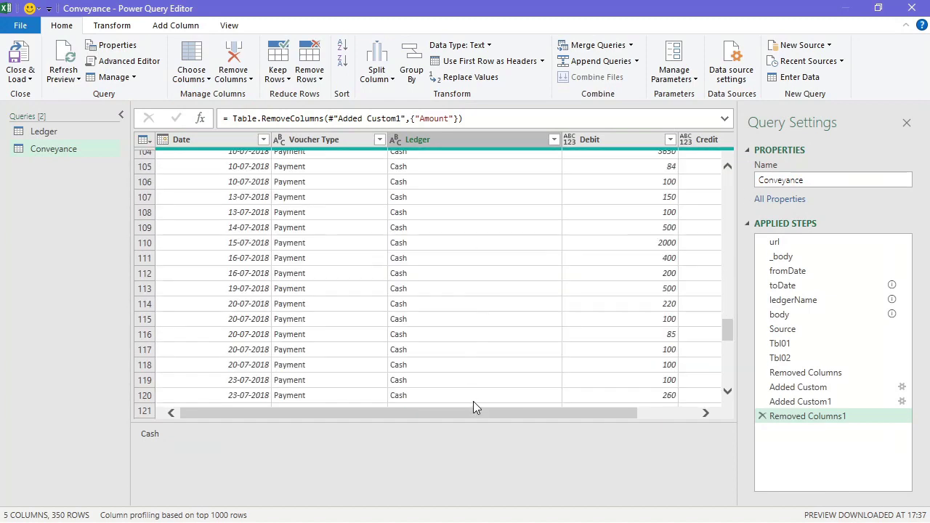
{"action": "left_click_drag", "start_coordinate": [482, 411], "coordinate": [542, 411]}
{"action": "scroll", "coordinate": [643, 276], "scroll_direction": "down", "scroll_amount": 3}
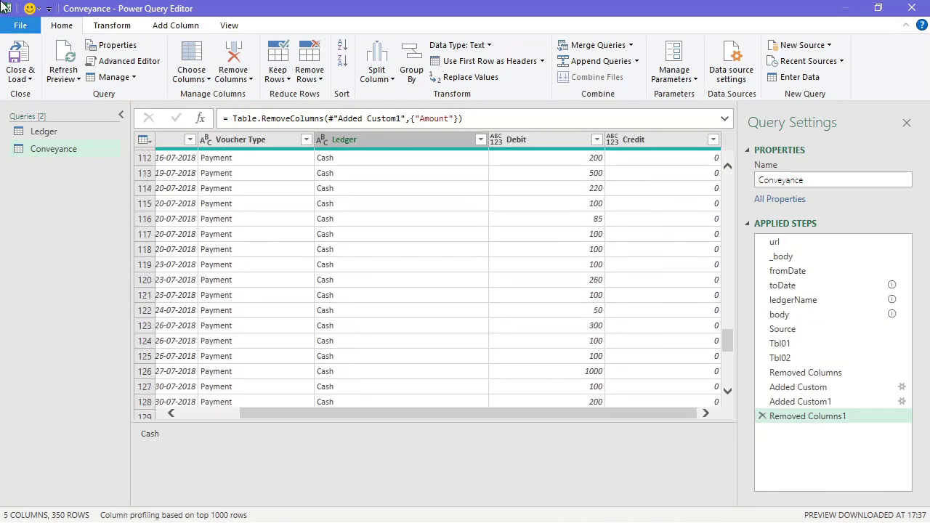
Load the Conveyance query into the workbook and name its sheet Conveyance.
{"action": "left_click", "coordinate": [20, 54]}
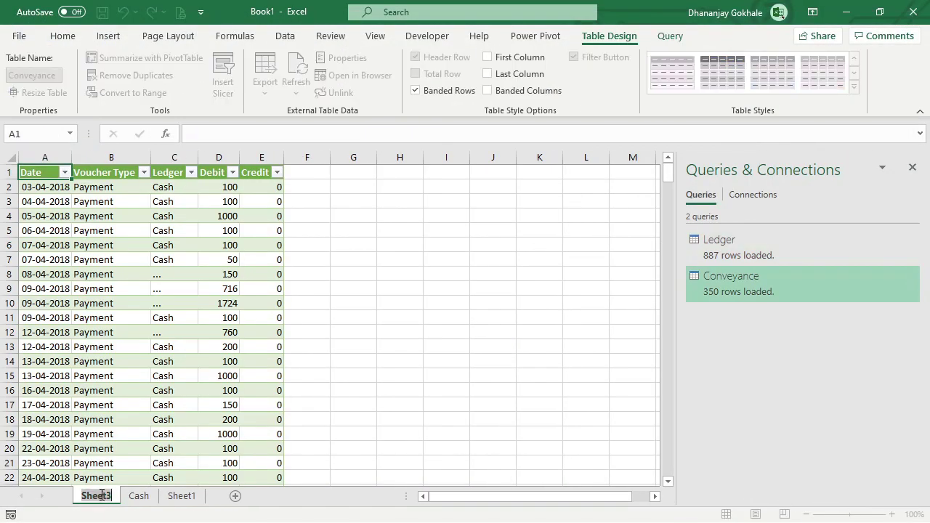
{"action": "type", "text": "Conveyy"}
{"action": "key", "text": "BackSpace"}
{"action": "key", "text": "BackSpace"}
{"action": "key", "text": "BackSpace"}
{"action": "type", "text": "eyance"}
{"action": "key", "text": "Return"}
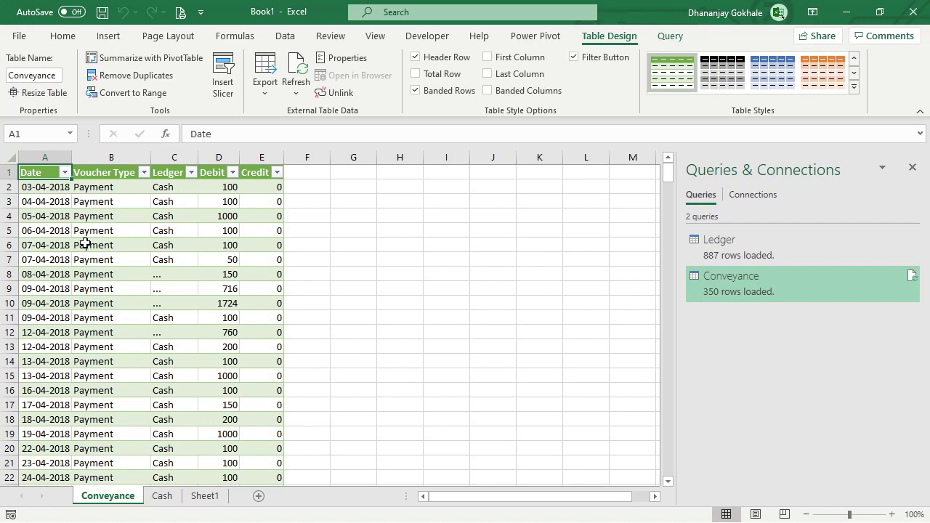
{"action": "left_click", "coordinate": [918, 166]}
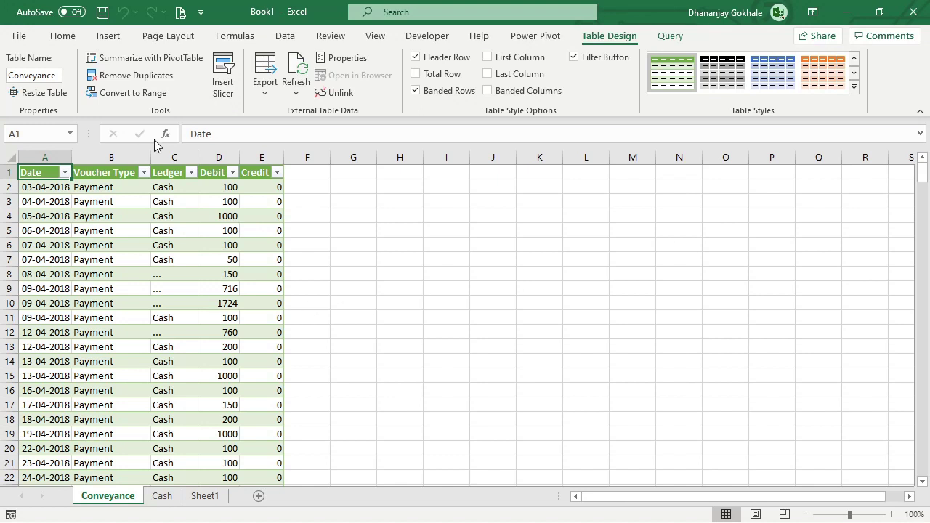
{"action": "left_click", "coordinate": [105, 246]}
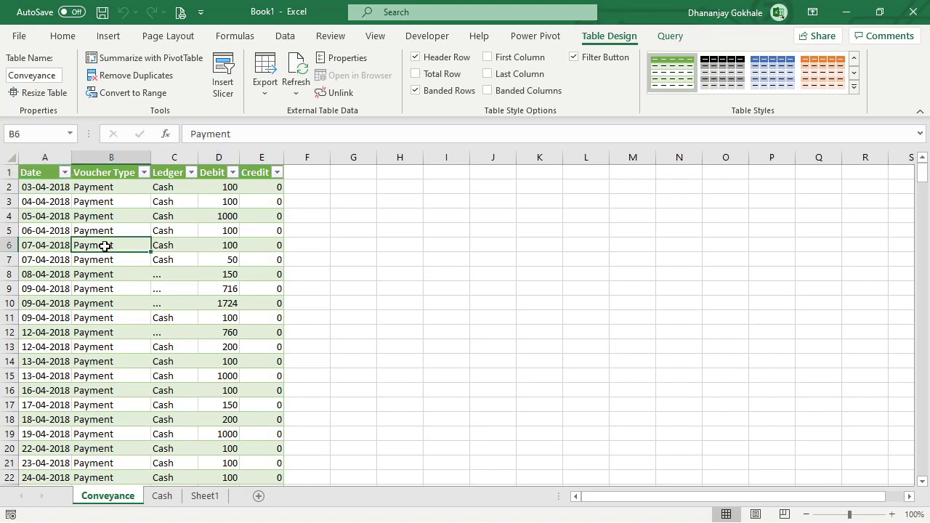
{"action": "left_click", "coordinate": [106, 228]}
{"action": "right_click", "coordinate": [106, 228]}
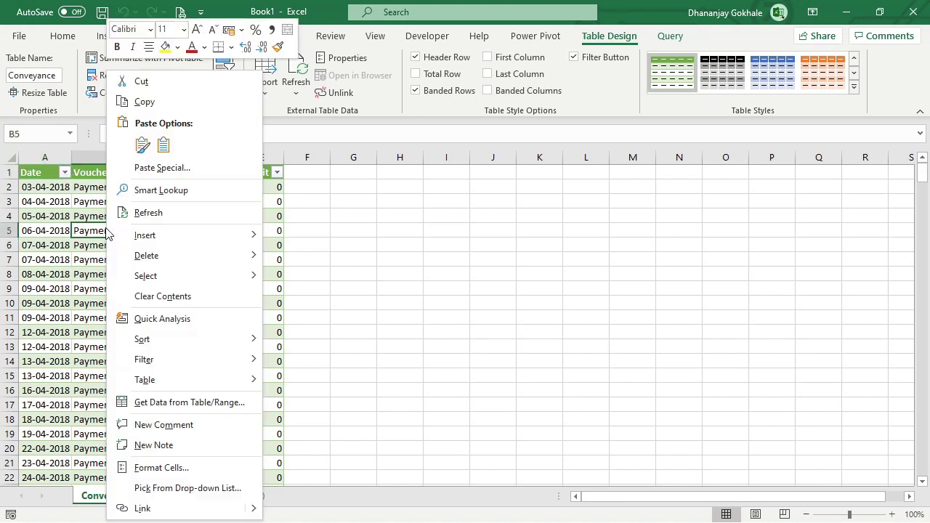
{"action": "left_click", "coordinate": [164, 213]}
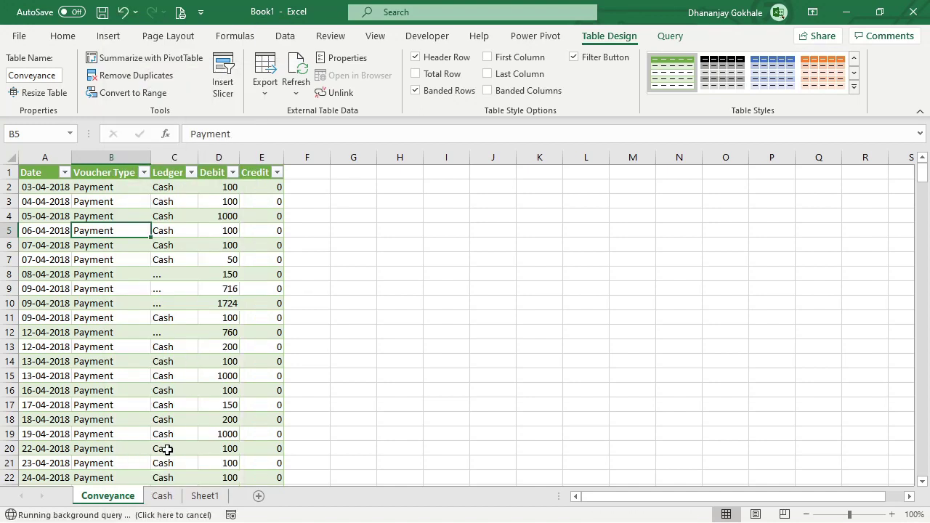